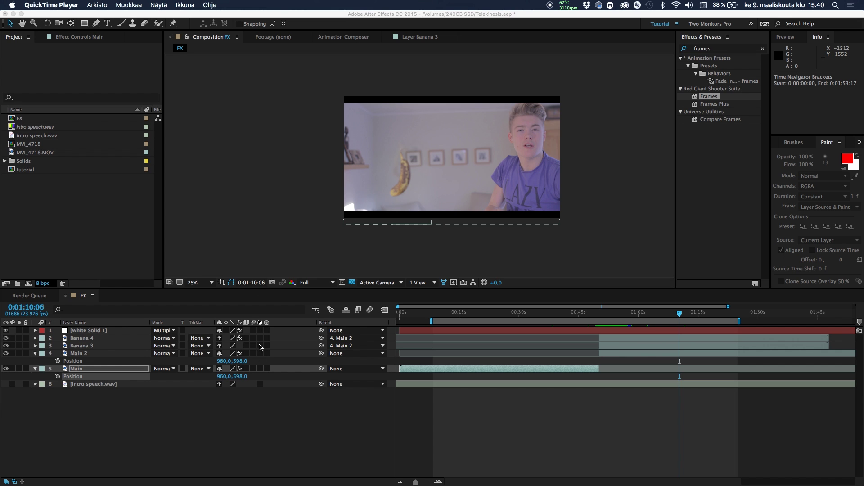
# Step: Review the finished floating-banana effect in the FX composition between about 0:00:57 and 0:01:00
pyautogui.click(608, 319)
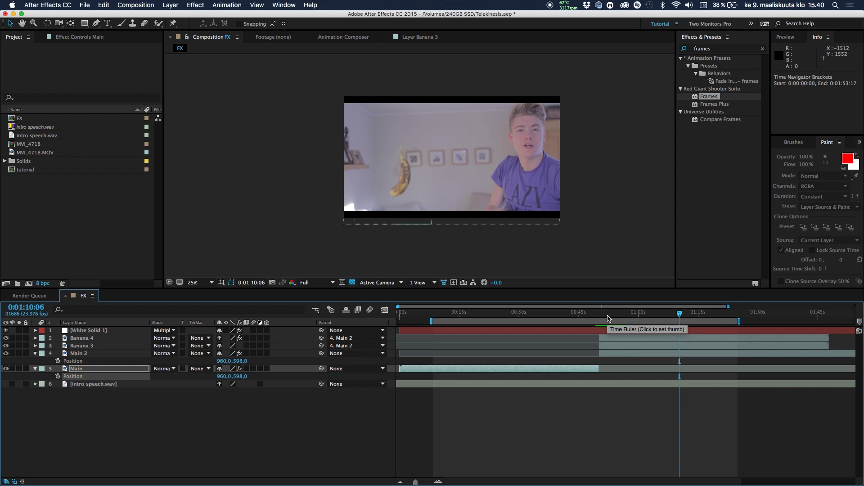
pyautogui.moveTo(648, 314); pyautogui.dragTo(629, 320)
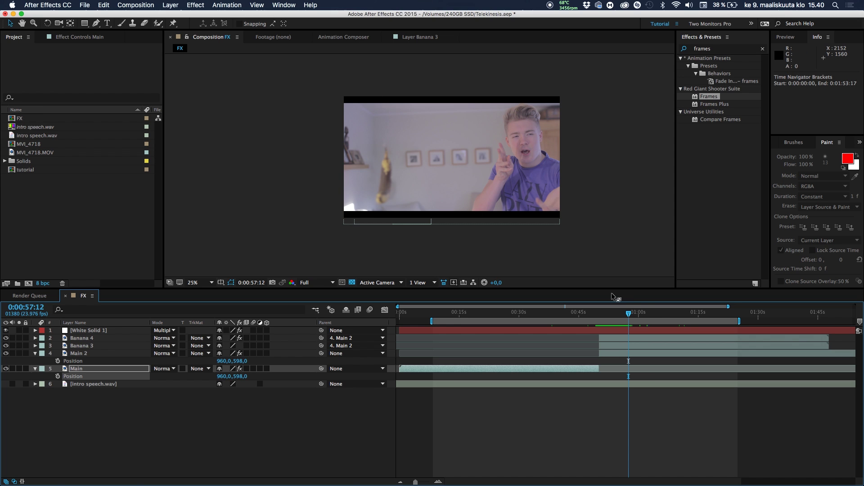
pyautogui.click(636, 314)
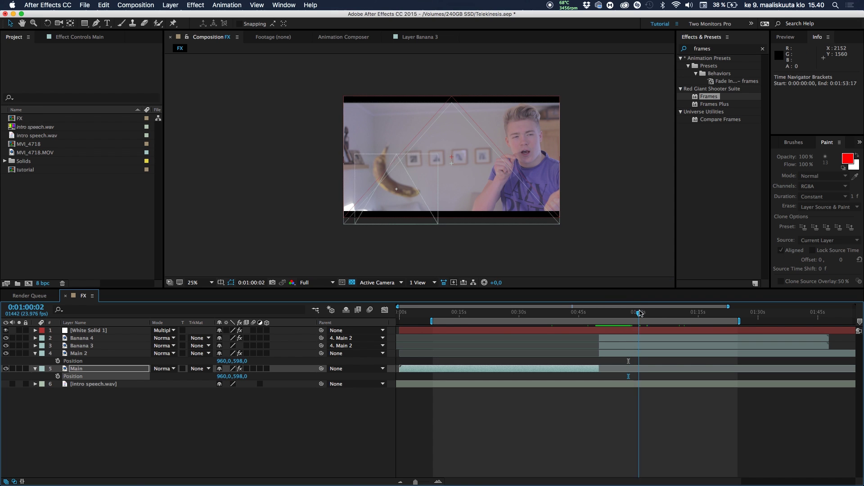
pyautogui.moveTo(635, 314); pyautogui.dragTo(633, 313)
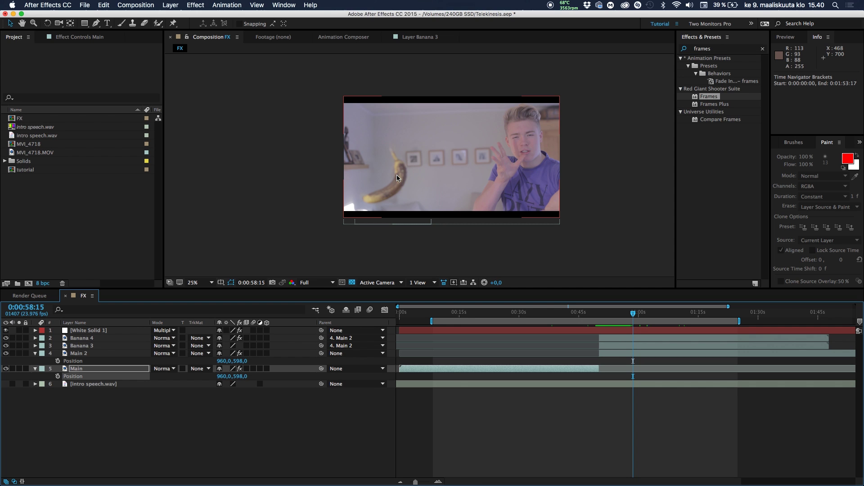
# Step: Create a new composition from the MVI_4718.MOV footage
pyautogui.click(40, 155)
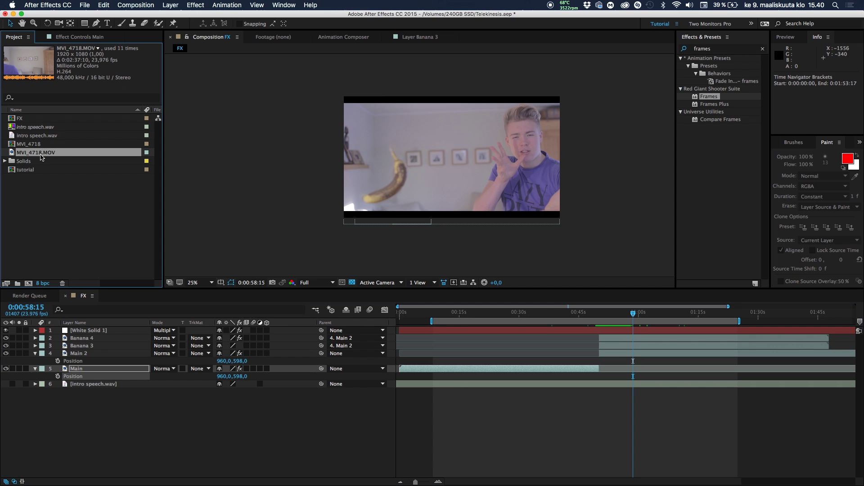
pyautogui.moveTo(33, 155); pyautogui.dragTo(28, 284)
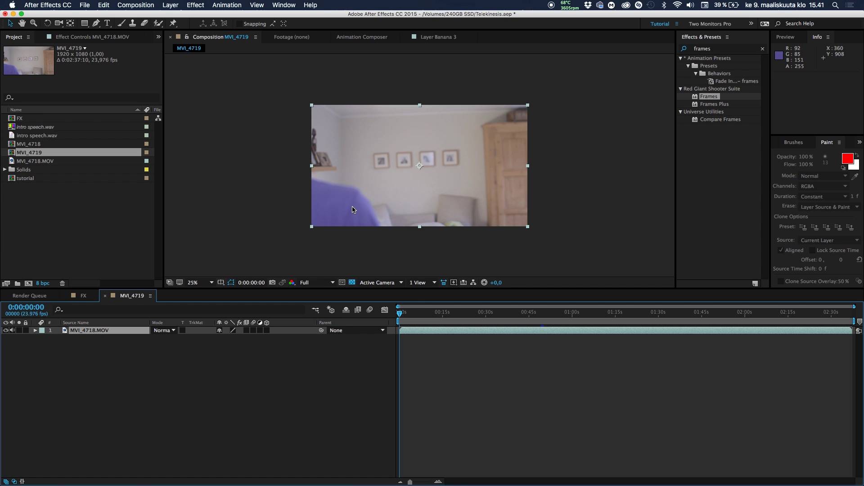
# Step: Look through the raw footage, from the actor's take to the hanging banana shot around 0:01:47
pyautogui.moveTo(400, 317); pyautogui.dragTo(463, 317)
pyautogui.press('space')
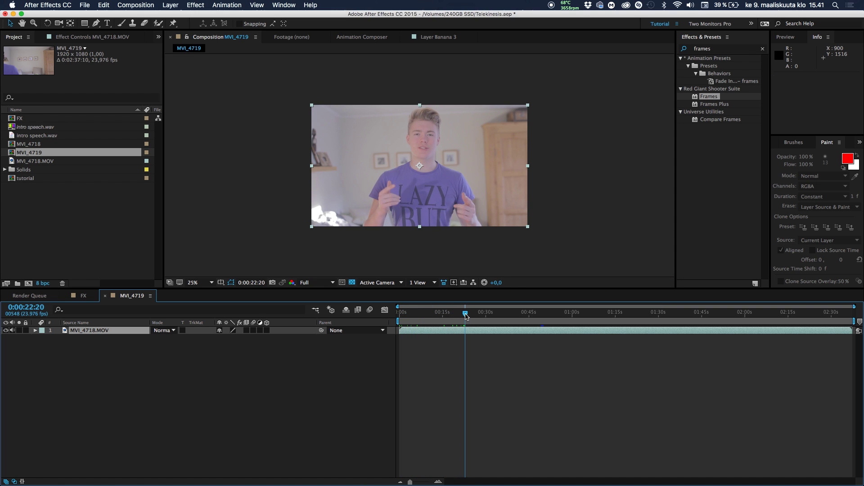
pyautogui.moveTo(468, 319); pyautogui.dragTo(670, 338)
pyautogui.click(570, 5)
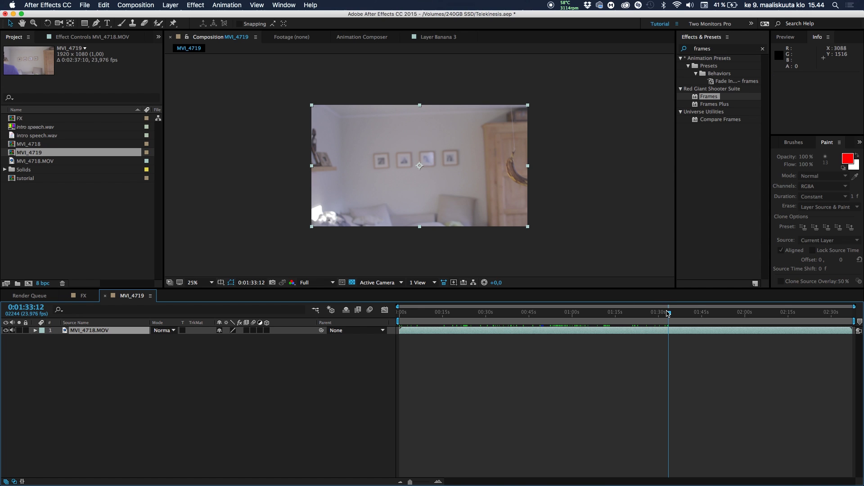
pyautogui.moveTo(667, 311); pyautogui.dragTo(687, 322)
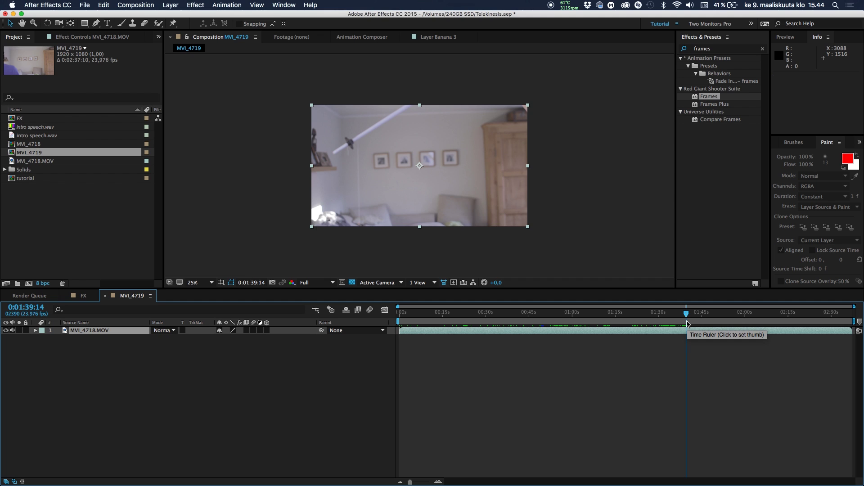
pyautogui.moveTo(686, 314); pyautogui.dragTo(711, 311)
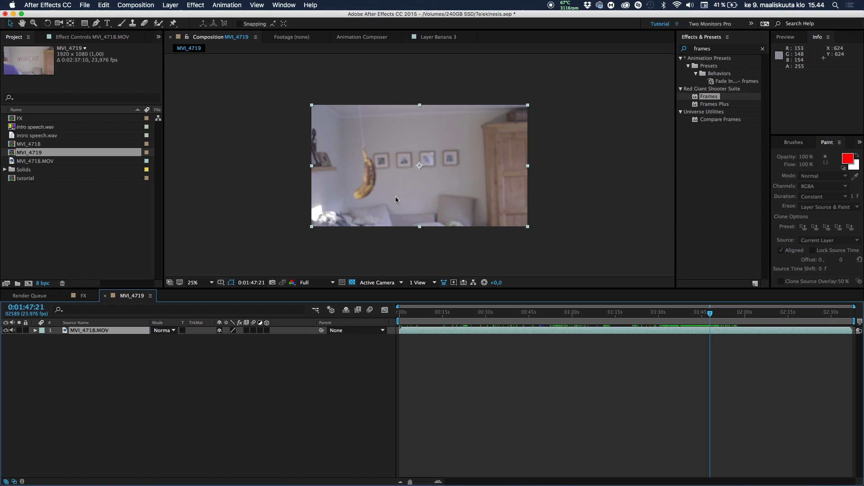
# Step: Set the start of the composition's work area to 0:00:39:21
pyautogui.click(400, 313)
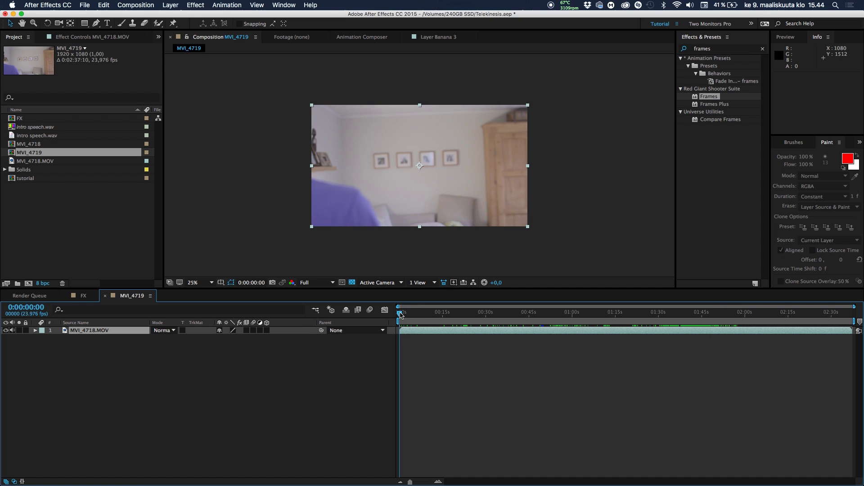
pyautogui.moveTo(401, 313); pyautogui.dragTo(514, 323)
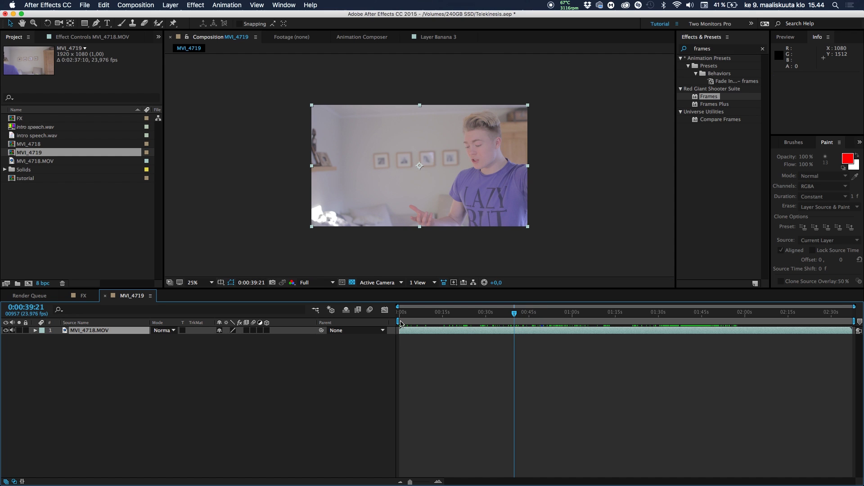
pyautogui.press('b')
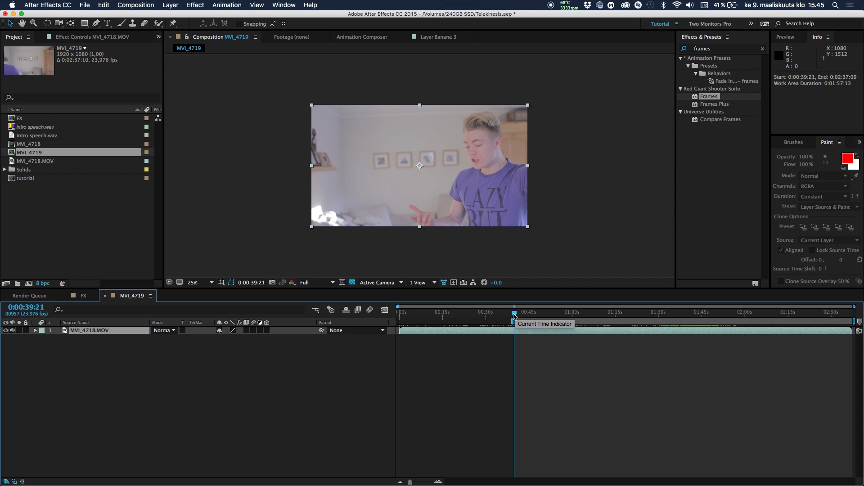
# Step: Go to 0:00:50:04 and split the MVI_4718.MOV layer at that frame
pyautogui.click(29, 315)
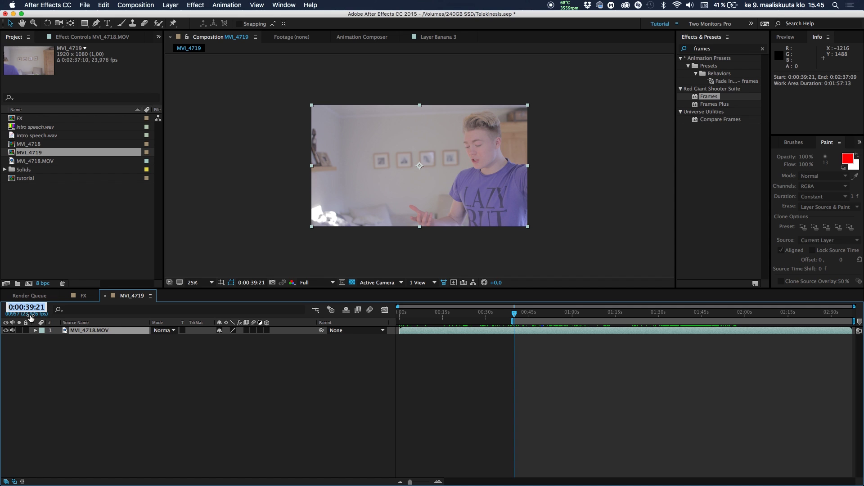
pyautogui.click(34, 307)
pyautogui.press('BackSpace')
pyautogui.press('BackSpace')
pyautogui.press('BackSpace')
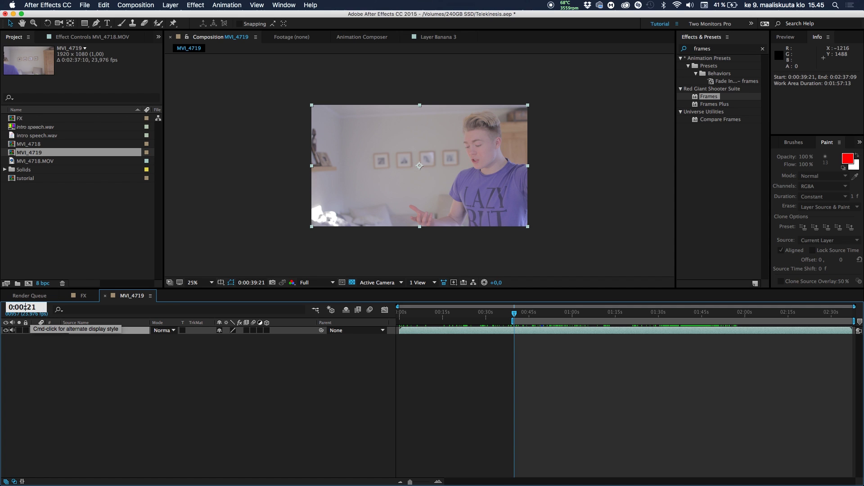
pyautogui.write('50')
pyautogui.press('BackSpace')
pyautogui.press('BackSpace')
pyautogui.write('04')
pyautogui.press('Return')
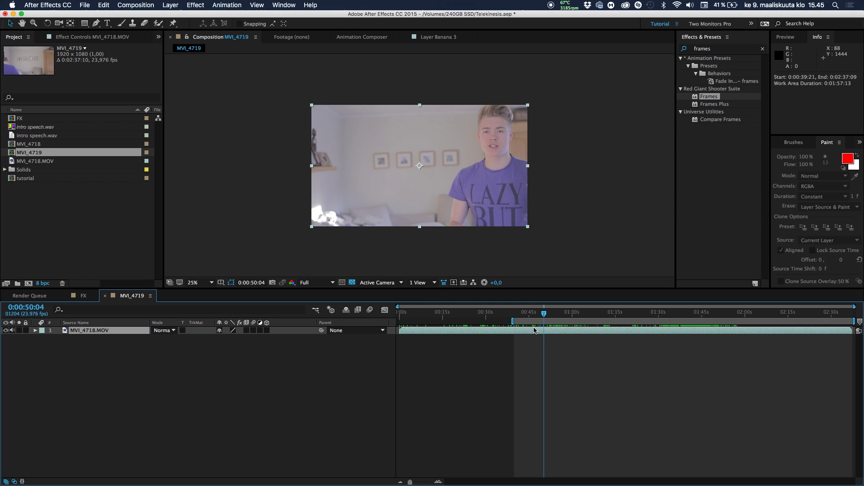
pyautogui.press('super+shift+d')
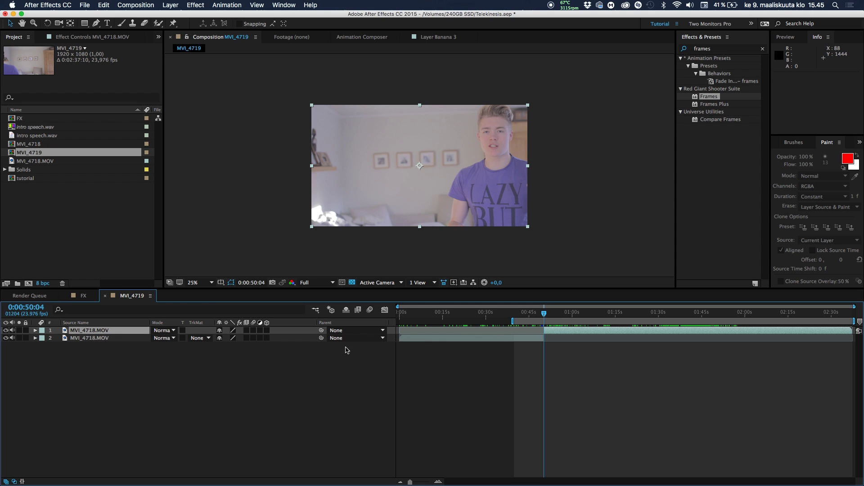
# Step: Rename the earlier part of the split clip as Main and the later part as Main continue
pyautogui.click(104, 340)
pyautogui.press('Return')
pyautogui.write('Main')
pyautogui.press('Return')
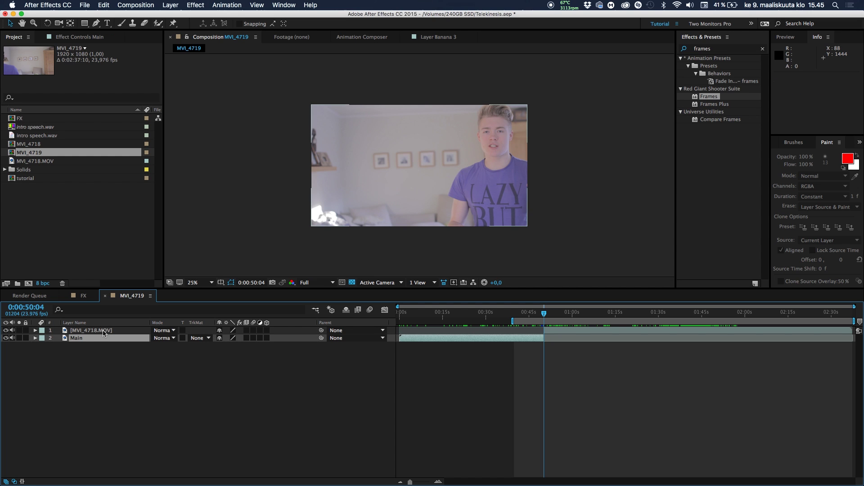
pyautogui.click(107, 330)
pyautogui.press('Return')
pyautogui.write('Ma')
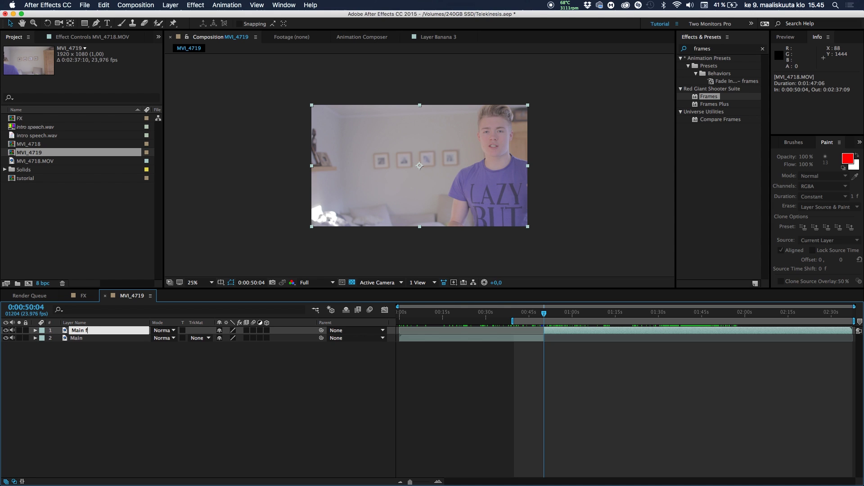
pyautogui.write('in continue')
pyautogui.press('Return')
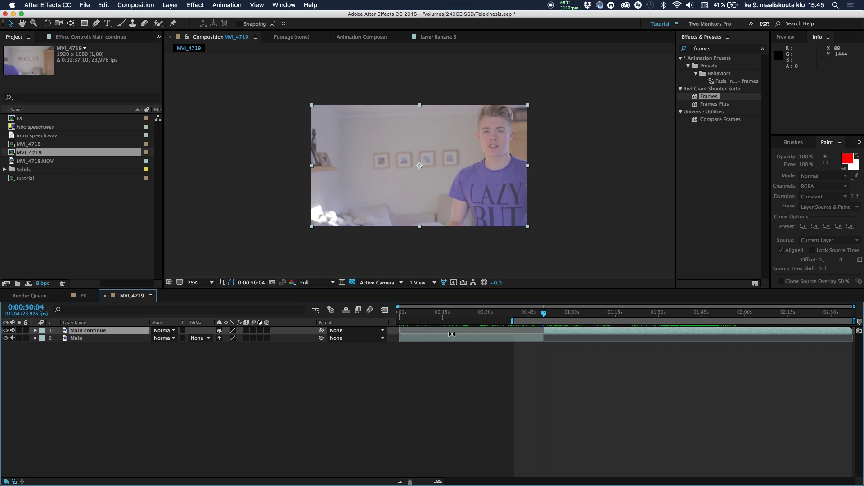
# Step: Duplicate the Main continue layer and rename the copy as Banana
pyautogui.press('super+d')
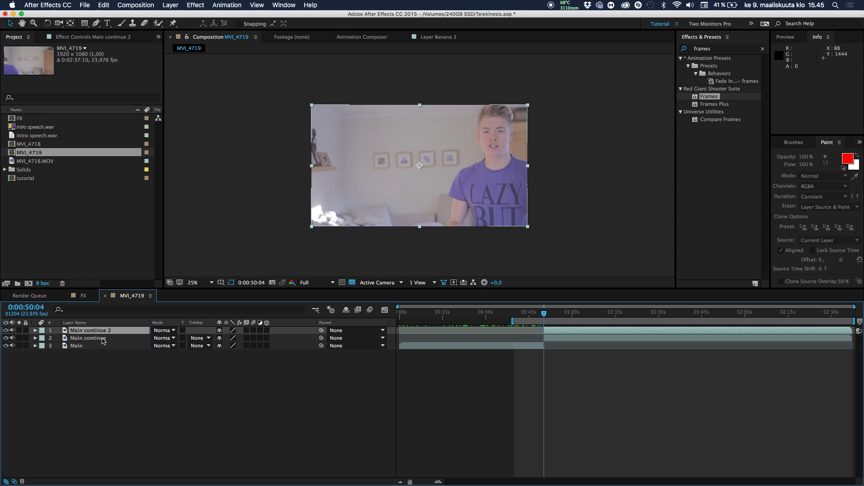
pyautogui.press('Return')
pyautogui.write('Banana')
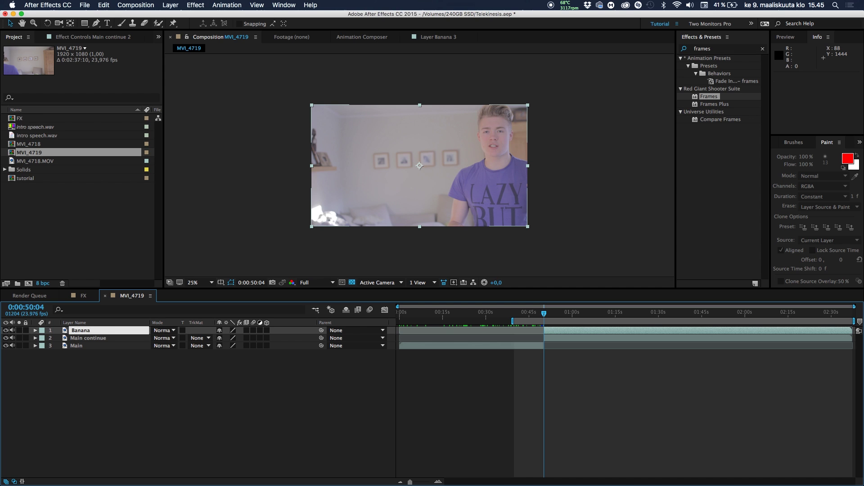
pyautogui.press('Return')
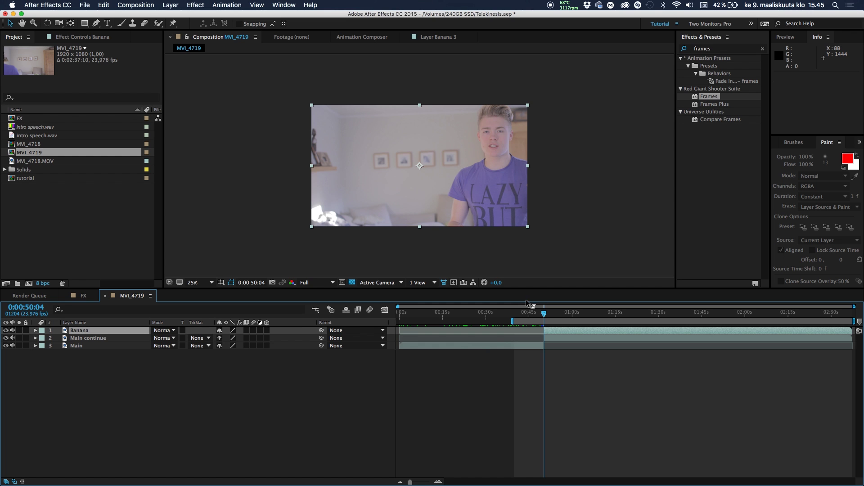
# Step: Slide the Banana layer earlier until its empty-room banana shot reaches 0:00:50:04, then split it there and delete the part before
pyautogui.moveTo(581, 332); pyautogui.dragTo(479, 337)
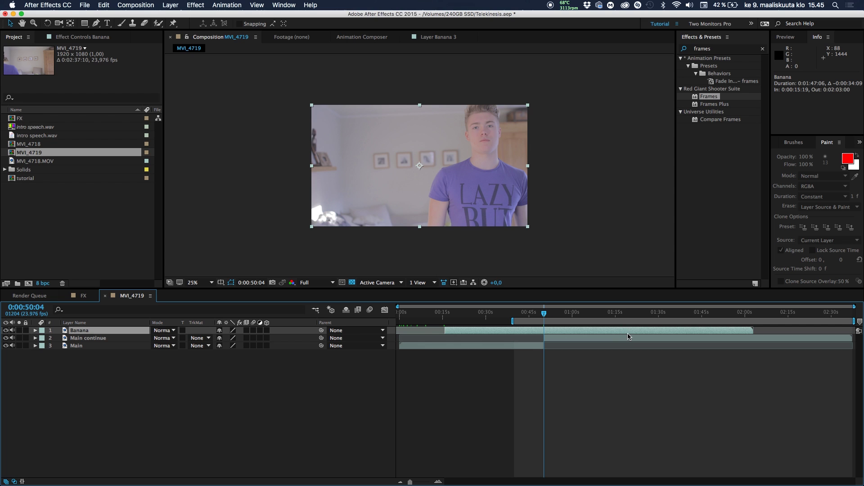
pyautogui.moveTo(640, 334); pyautogui.dragTo(592, 324)
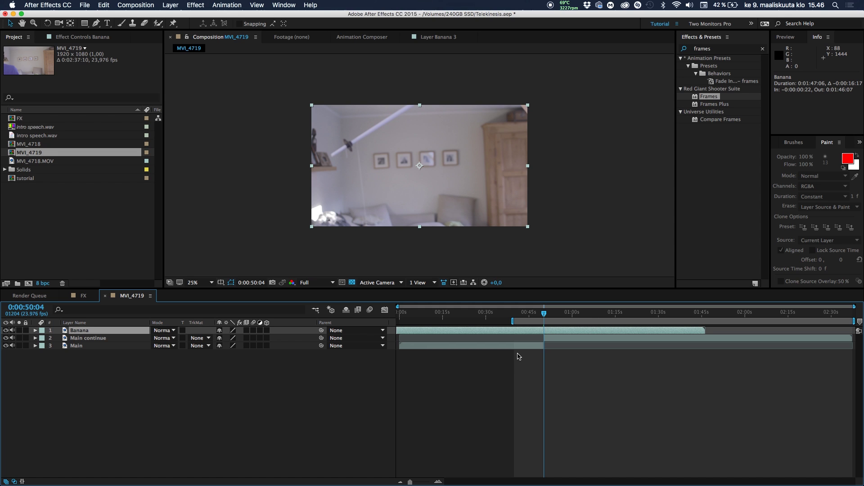
pyautogui.press('super+shift+d')
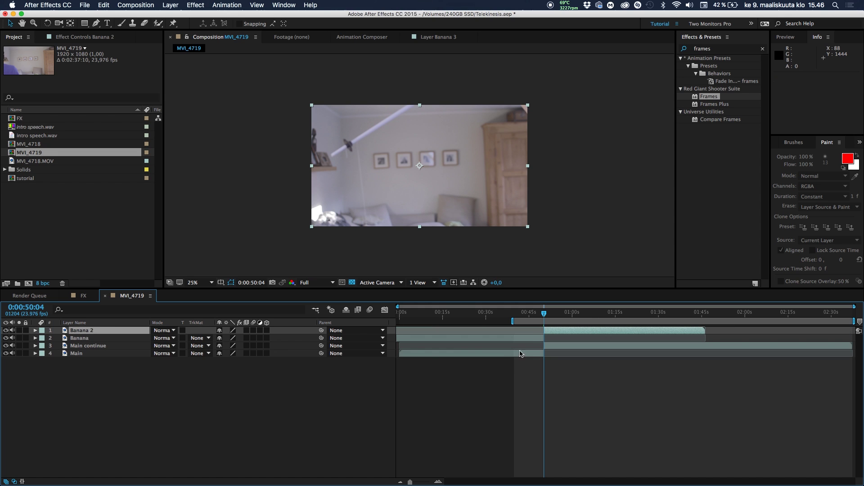
pyautogui.click(531, 339)
pyautogui.press('Delete')
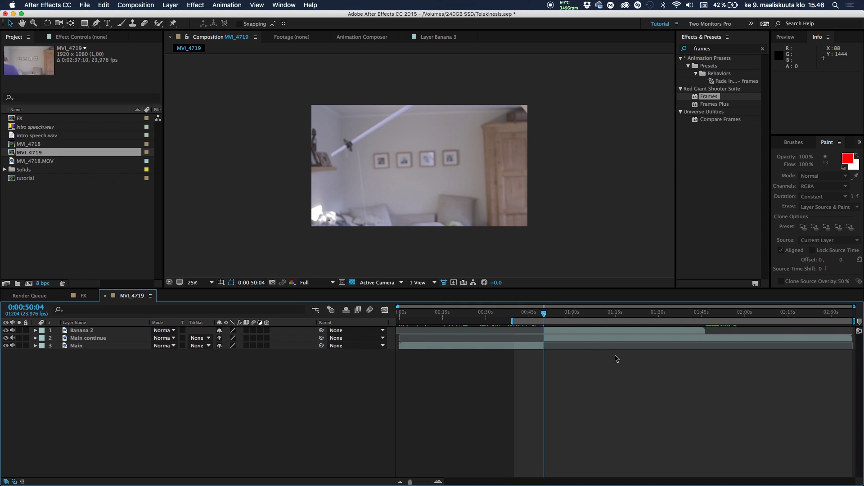
# Step: Check the transition from the actor's clip to the banana footage around 0:00:50
pyautogui.moveTo(532, 315); pyautogui.dragTo(551, 321)
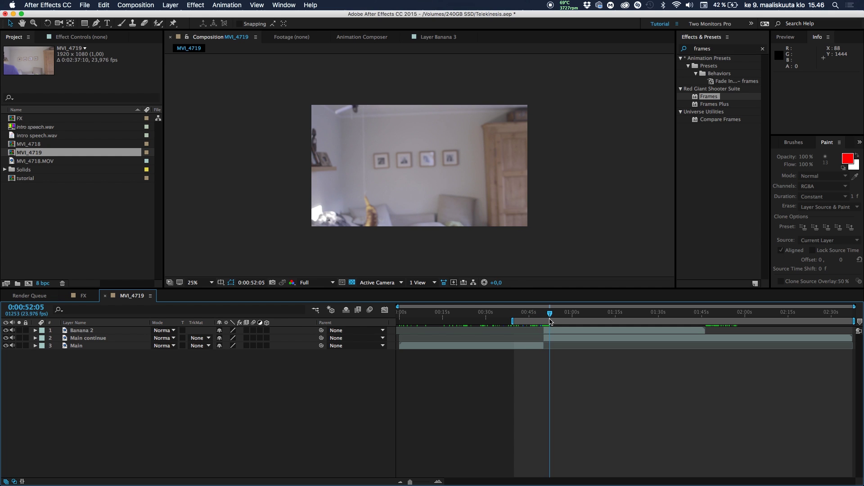
pyautogui.moveTo(551, 319); pyautogui.dragTo(544, 321)
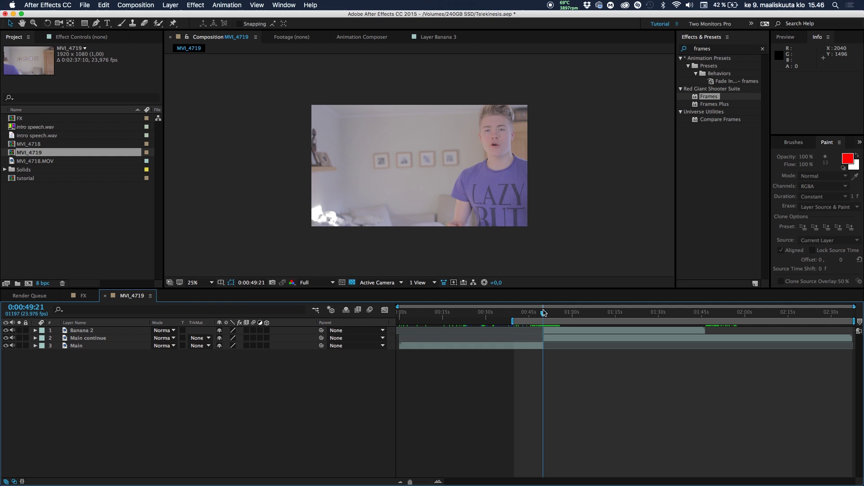
pyautogui.moveTo(543, 314); pyautogui.dragTo(555, 316)
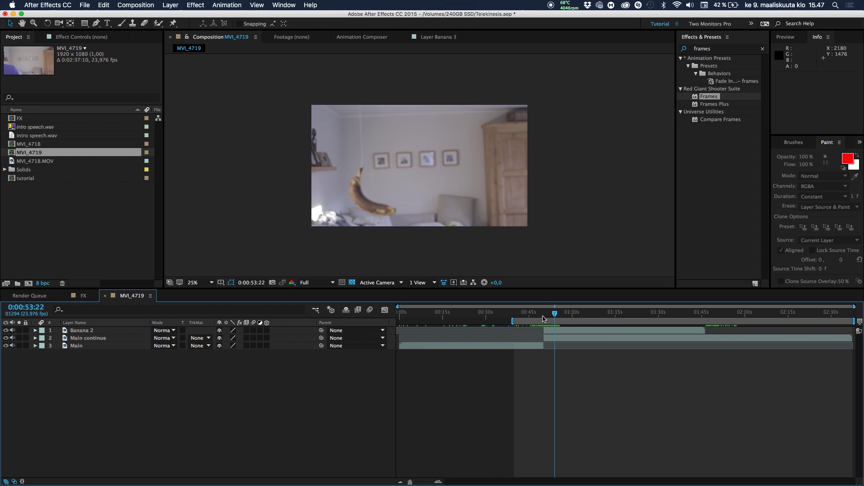
# Step: At 0:00:55:04, draw a closed five-point Pen mask loosely around the banana on the Banana 2 layer
pyautogui.moveTo(544, 318); pyautogui.dragTo(558, 316)
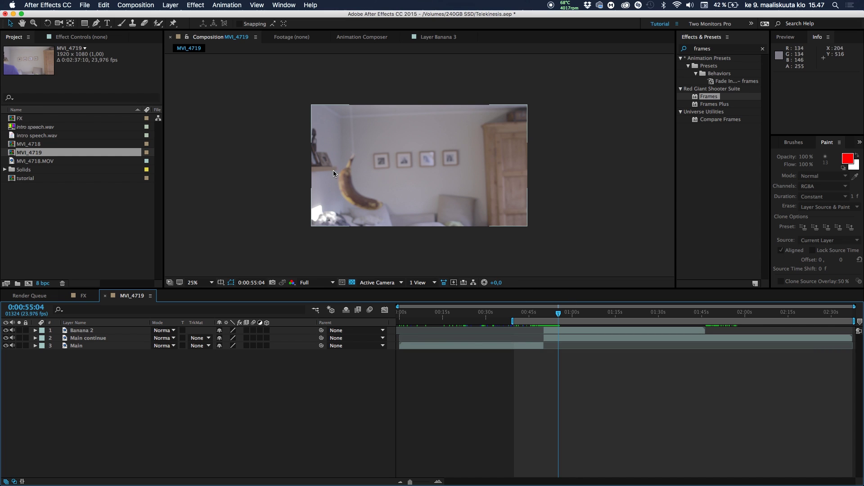
pyautogui.click(104, 332)
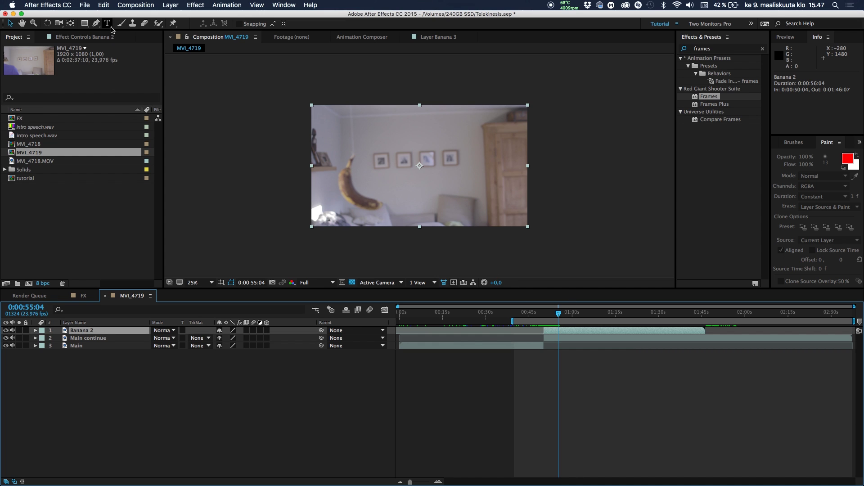
pyautogui.click(96, 23)
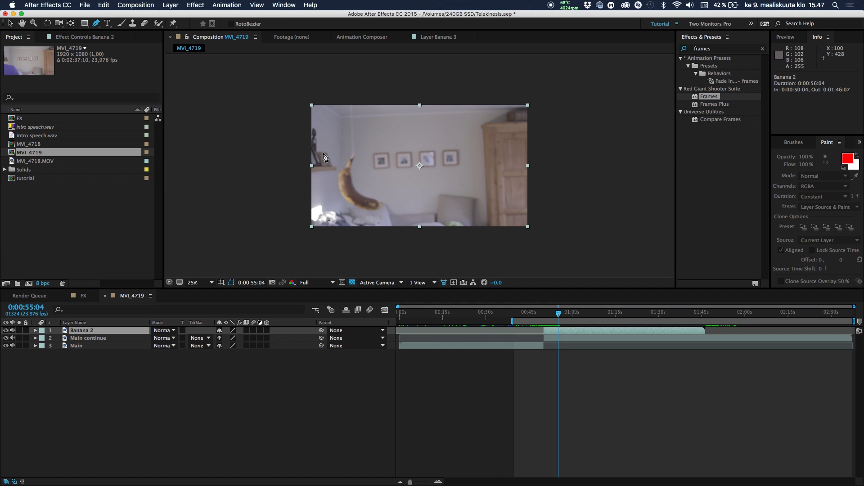
pyautogui.click(322, 154)
pyautogui.click(382, 156)
pyautogui.click(398, 213)
pyautogui.click(363, 219)
pyautogui.click(327, 201)
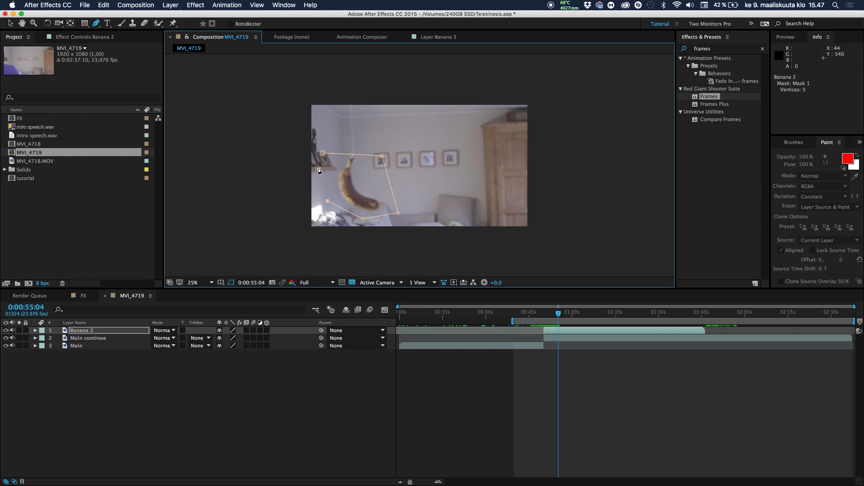
pyautogui.click(323, 154)
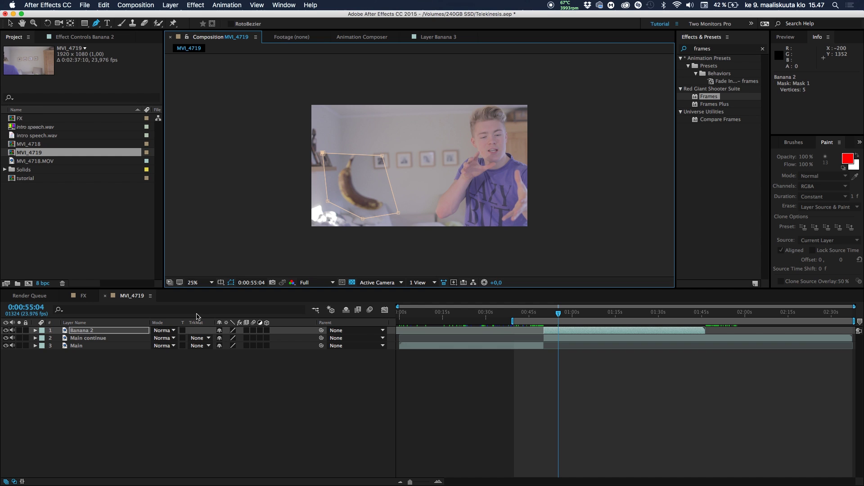
# Step: Fit the composition in the viewer and examine the brightness difference along the banana mask's edges against the background
pyautogui.click(116, 341)
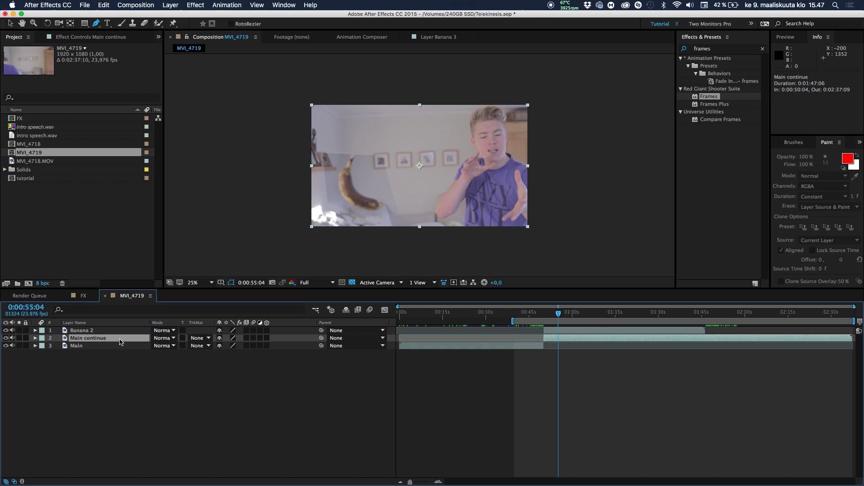
pyautogui.click(123, 333)
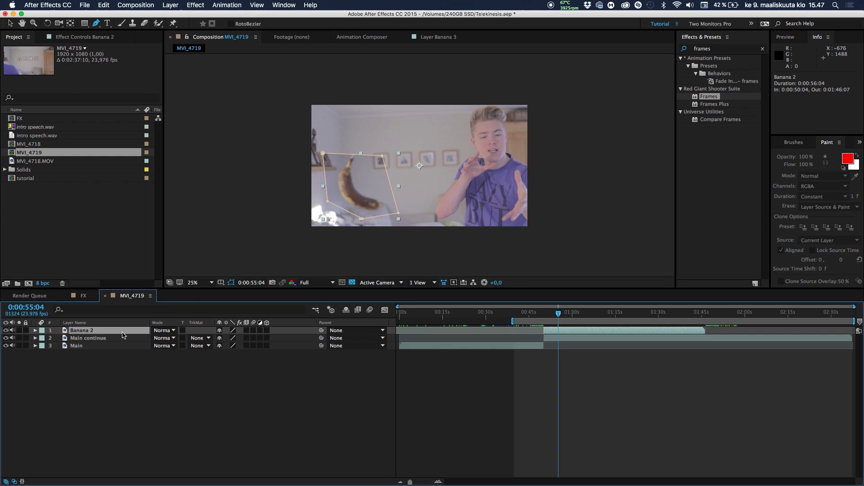
pyautogui.click(198, 283)
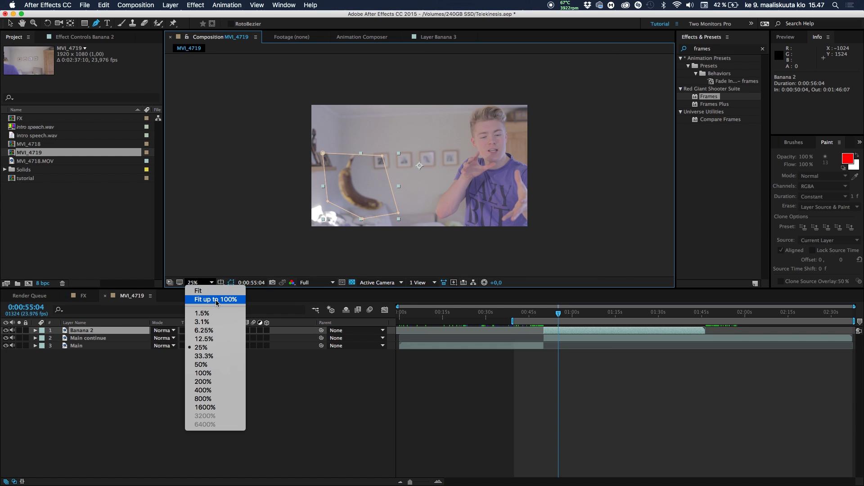
pyautogui.click(215, 299)
pyautogui.click(243, 376)
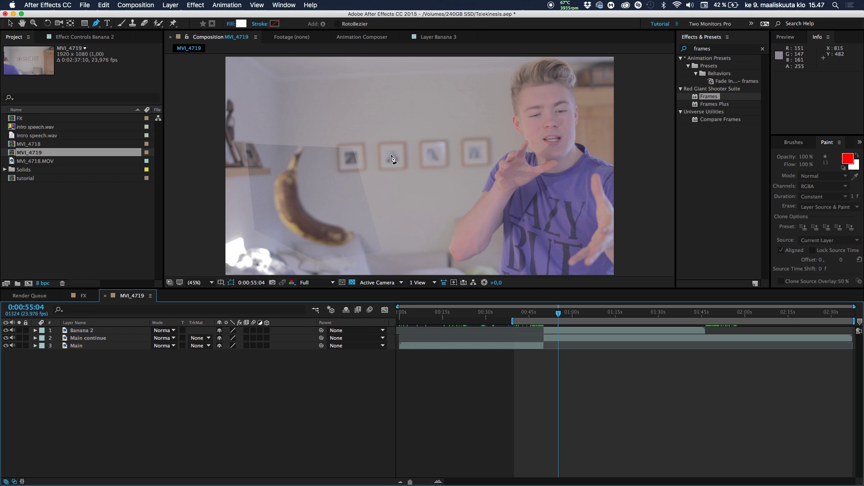
pyautogui.press('v')
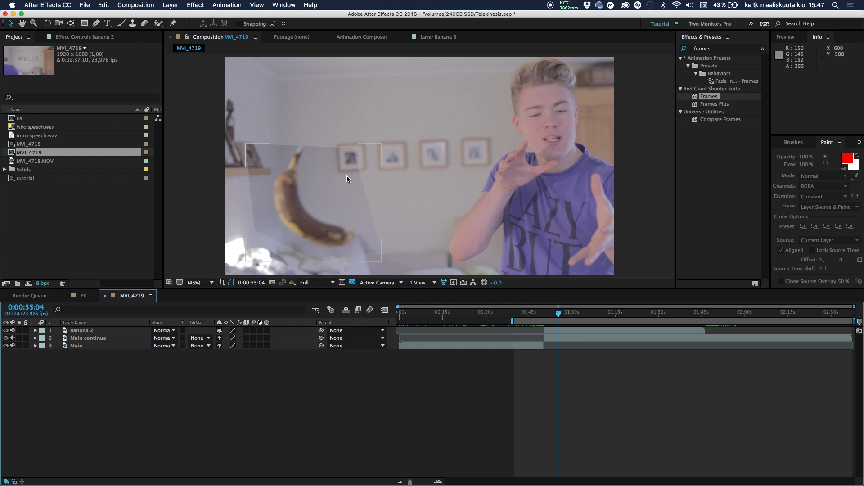
pyautogui.click(111, 333)
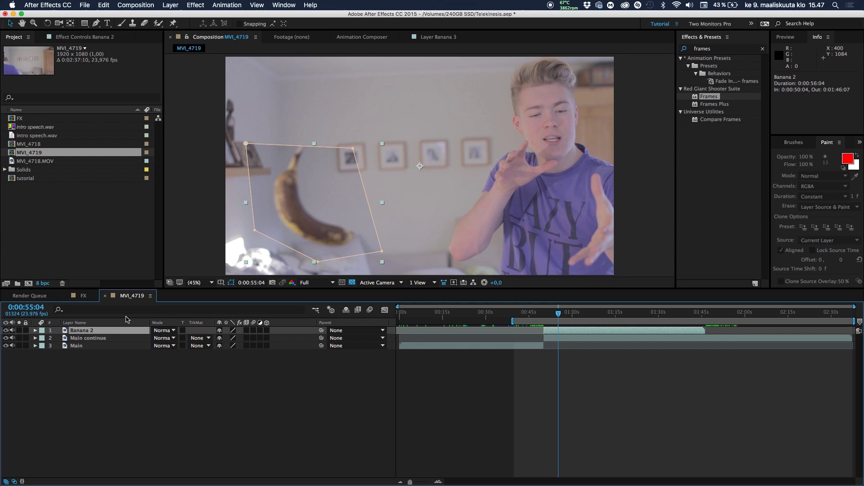
pyautogui.click(170, 367)
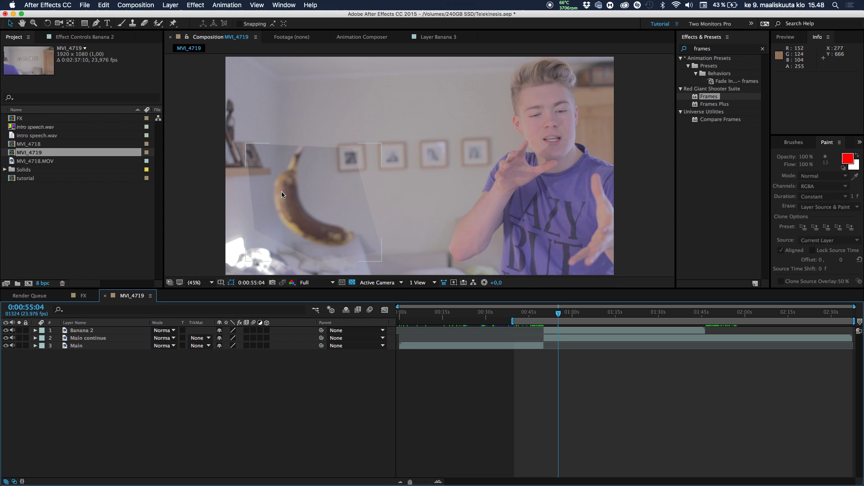
pyautogui.click(410, 196)
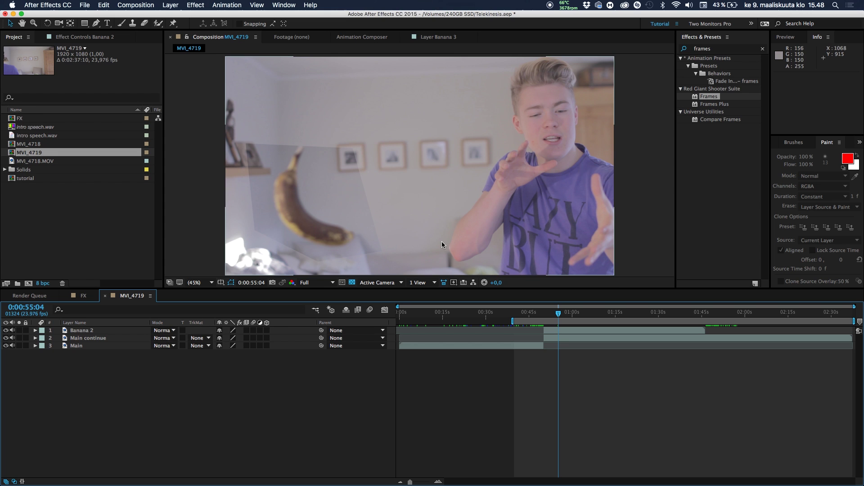
# Step: Search the effects for "curves" and apply the Curves effect to the Banana 2 layer
pyautogui.click(716, 49)
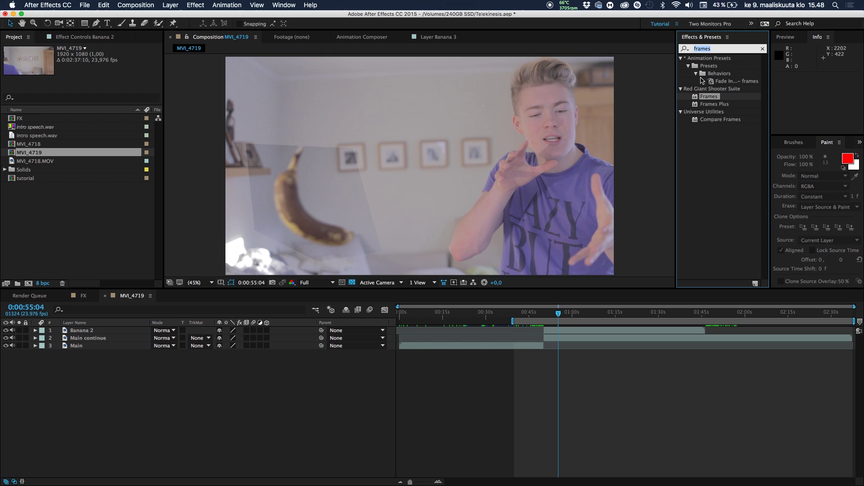
pyautogui.write('curves')
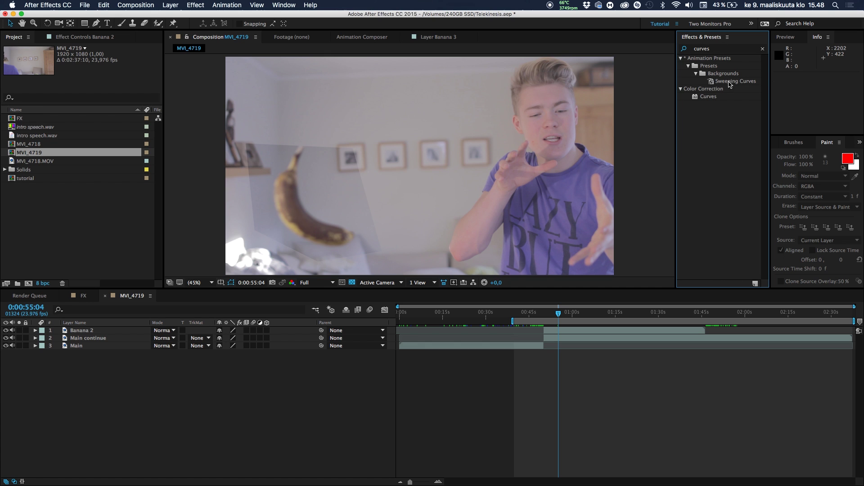
pyautogui.moveTo(709, 96); pyautogui.dragTo(90, 339)
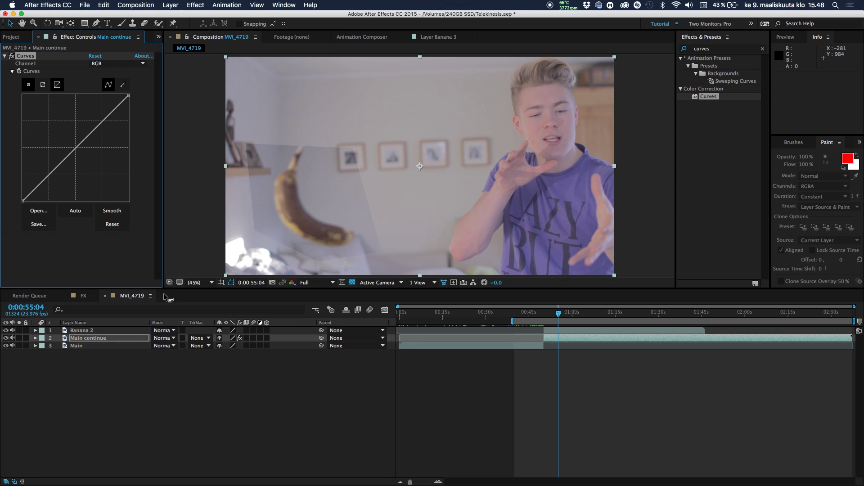
pyautogui.press('super+z')
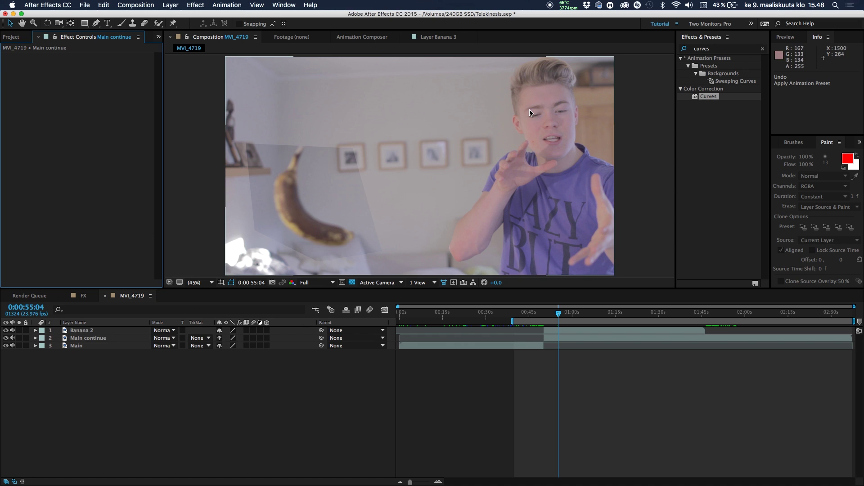
pyautogui.moveTo(708, 96); pyautogui.dragTo(76, 332)
# Step: Raise the midpoint of Banana 2's RGB curve slightly to brighten the masked area, and hide the mask outline in the viewer
pyautogui.moveTo(76, 149); pyautogui.dragTo(72, 146)
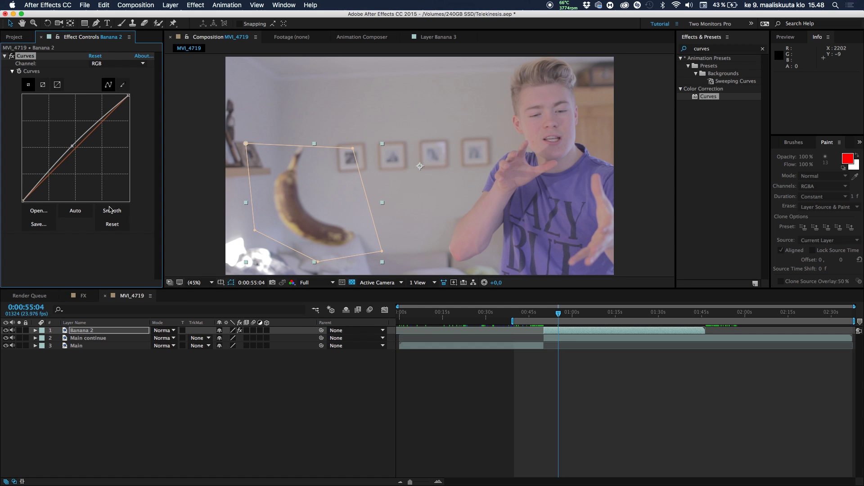
pyautogui.click(231, 283)
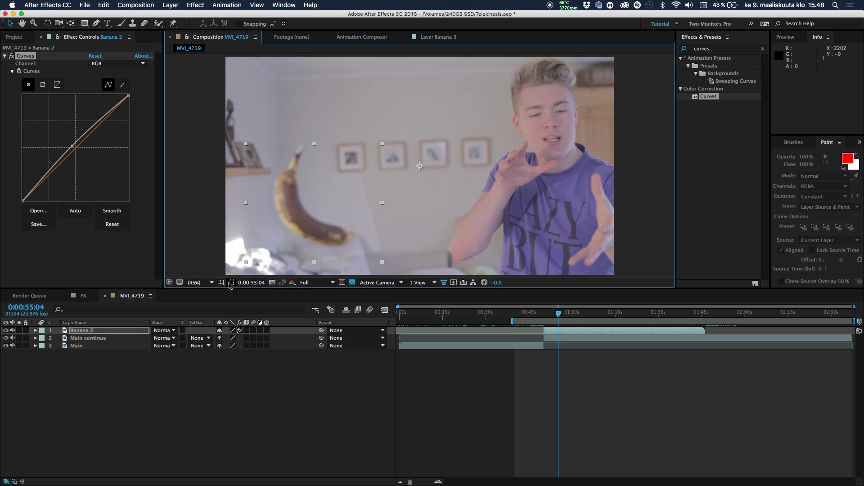
pyautogui.moveTo(72, 145); pyautogui.dragTo(72, 146)
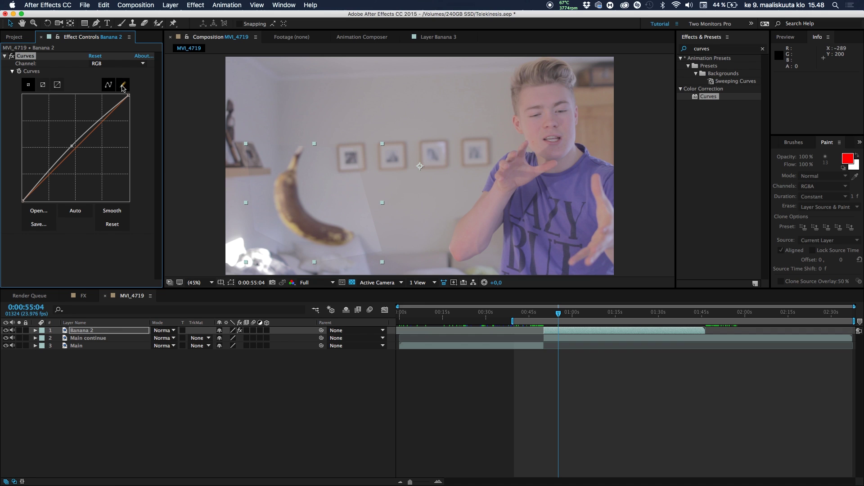
# Step: Adjust the midpoint of the Blue channel curve very slightly on Banana 2 to match the background's tint
pyautogui.click(129, 64)
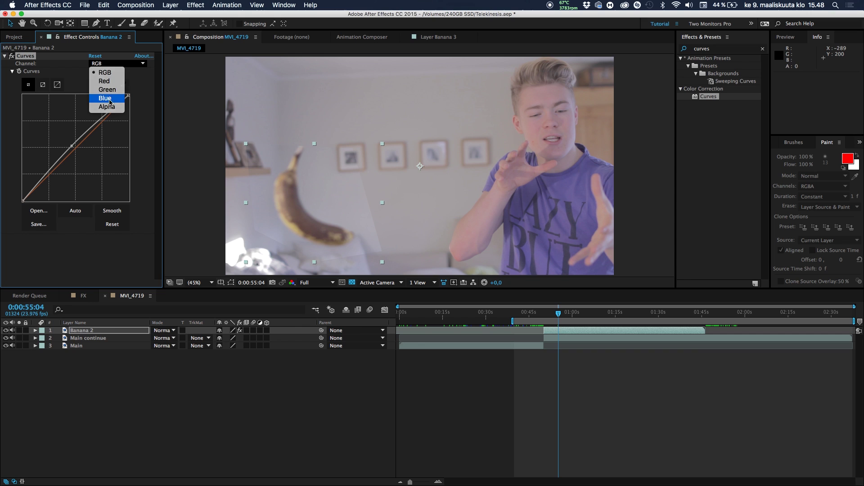
pyautogui.click(106, 98)
pyautogui.moveTo(74, 150); pyautogui.dragTo(75, 149)
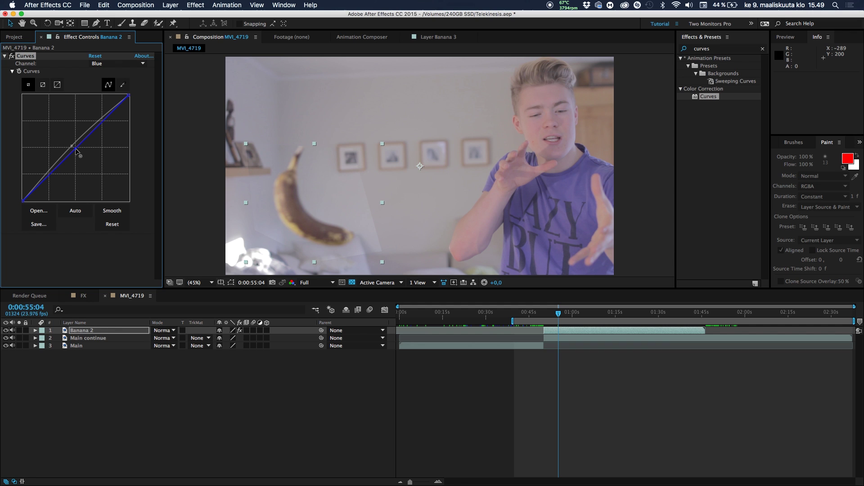
pyautogui.moveTo(76, 149); pyautogui.dragTo(76, 150)
# Step: Return to the RGB channel and fine-tune the curve's midpoint so the masked area blends with the wall
pyautogui.click(110, 65)
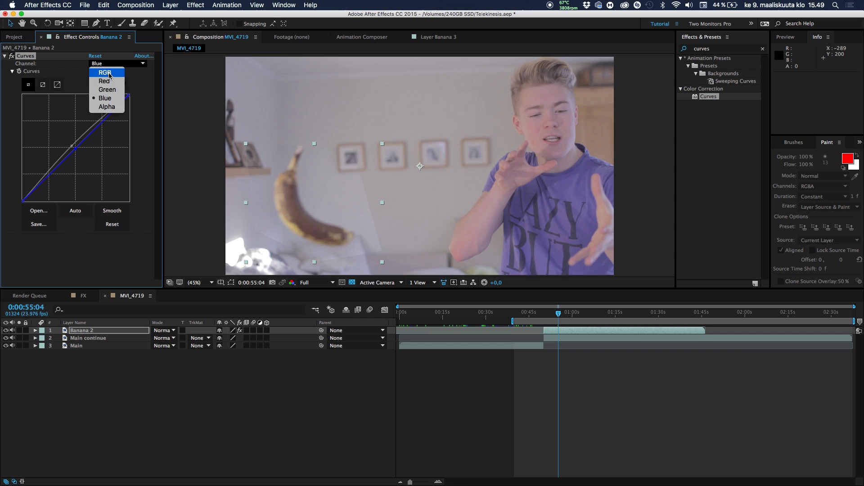
pyautogui.press('Return')
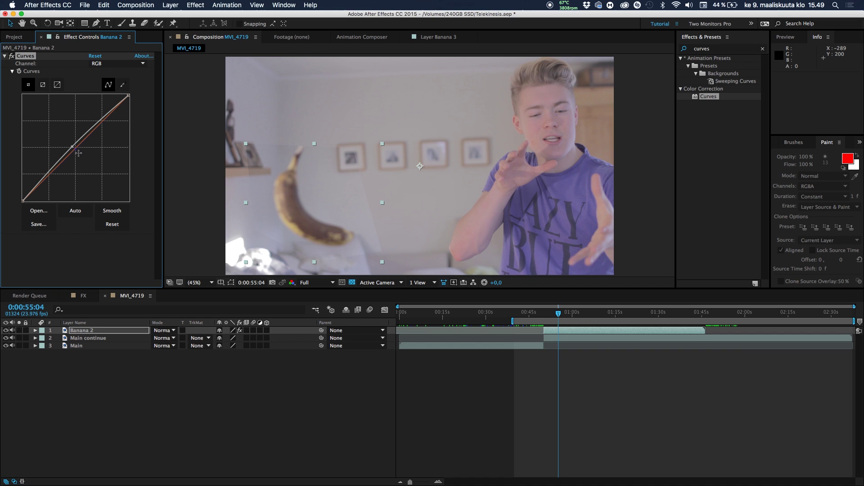
pyautogui.moveTo(73, 148); pyautogui.dragTo(71, 147)
pyautogui.moveTo(72, 148); pyautogui.dragTo(72, 147)
pyautogui.click(110, 388)
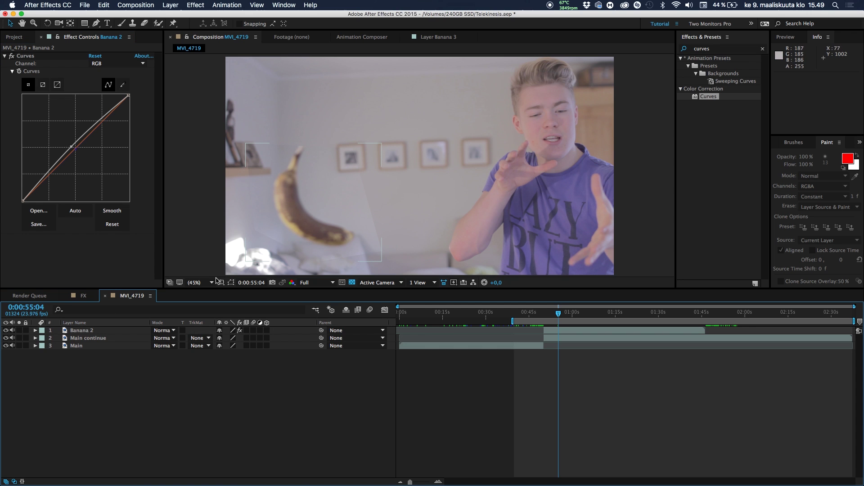
# Step: Set the Mask Feather of Banana 2's Mask 1 to 103 pixels
pyautogui.click(100, 332)
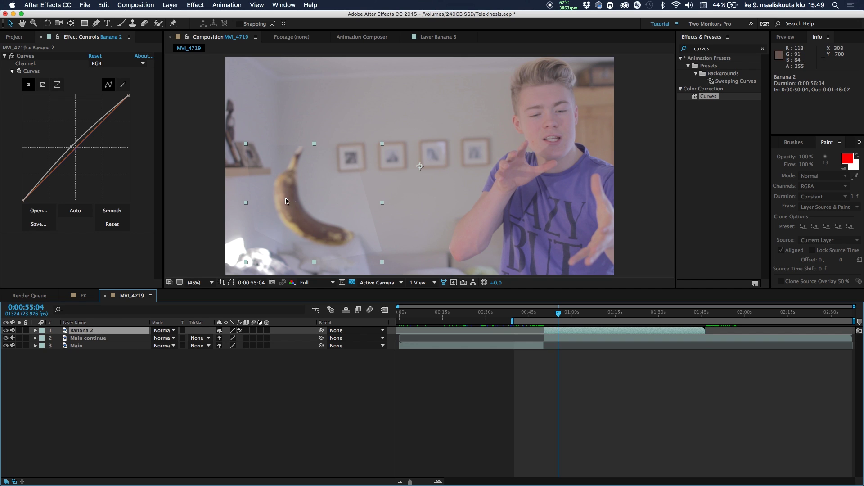
pyautogui.press('f')
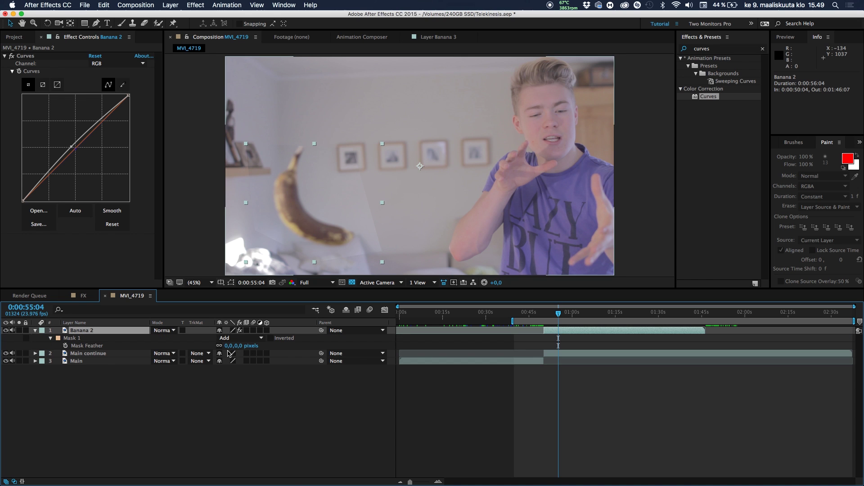
pyautogui.moveTo(229, 348); pyautogui.dragTo(262, 338)
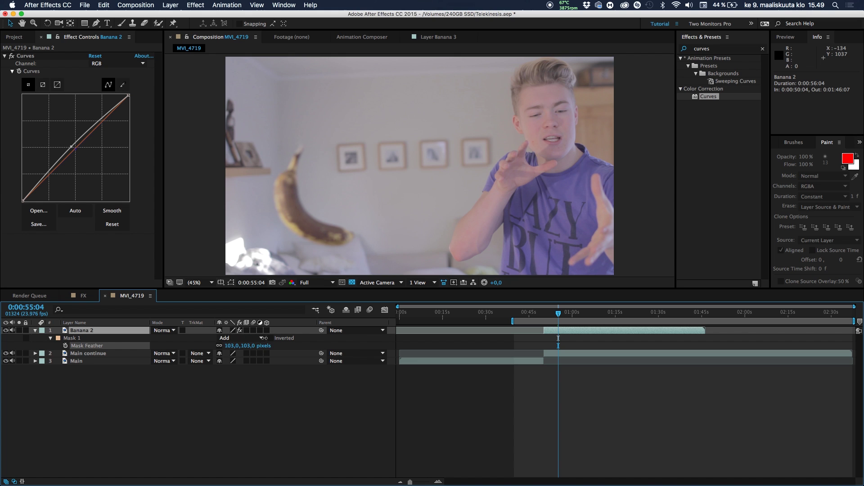
pyautogui.click(247, 436)
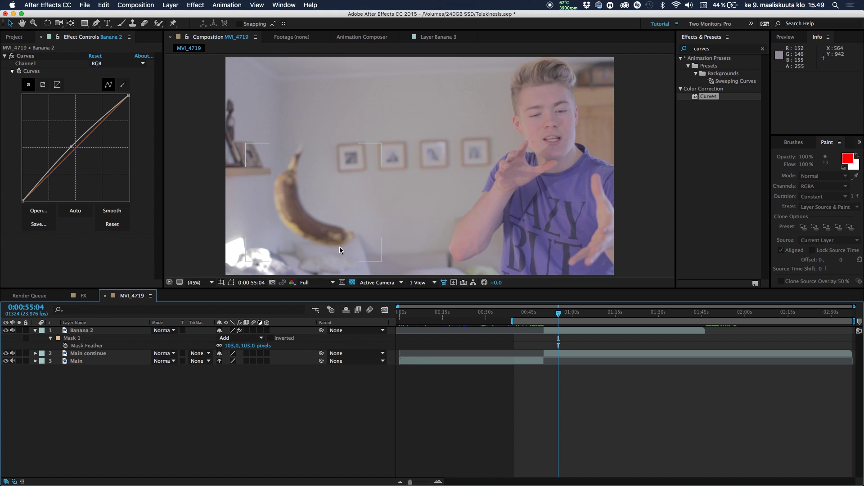
# Step: Compare the composite at 25% zoom with Banana 2's Curves effect switched off and on
pyautogui.press(',')
pyautogui.press(',')
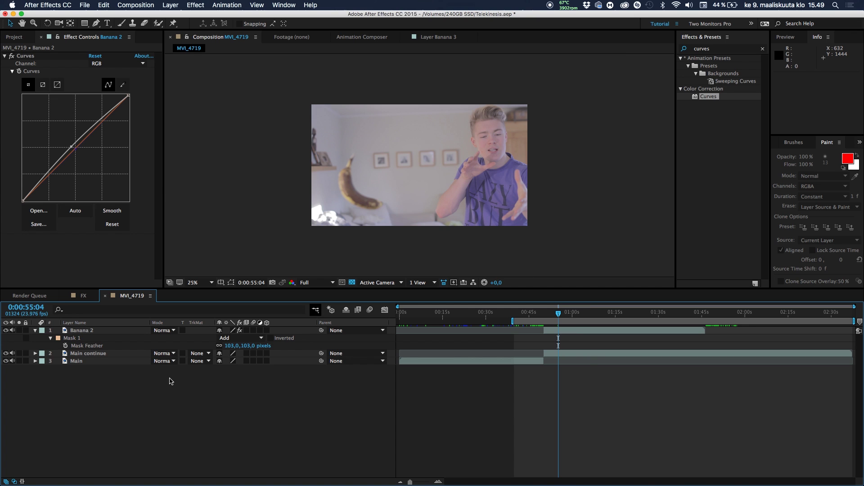
pyautogui.click(35, 330)
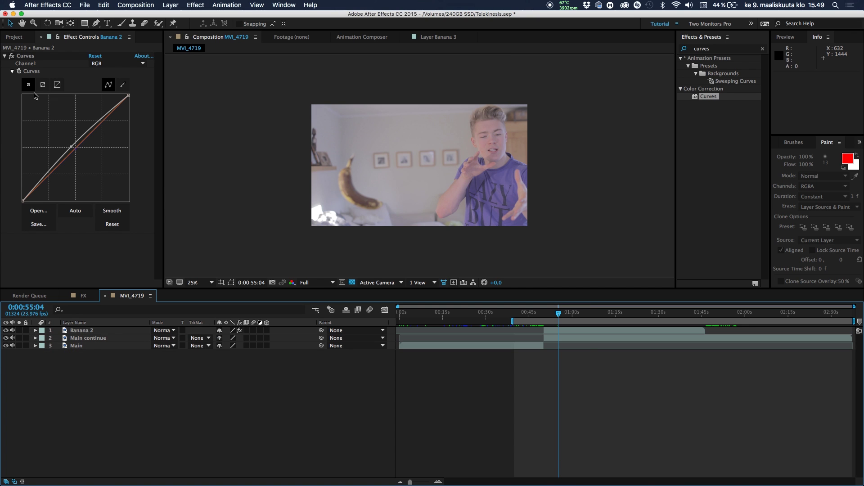
pyautogui.click(12, 56)
pyautogui.click(12, 57)
pyautogui.click(13, 56)
pyautogui.click(12, 57)
pyautogui.click(12, 56)
pyautogui.click(12, 57)
pyautogui.click(12, 57)
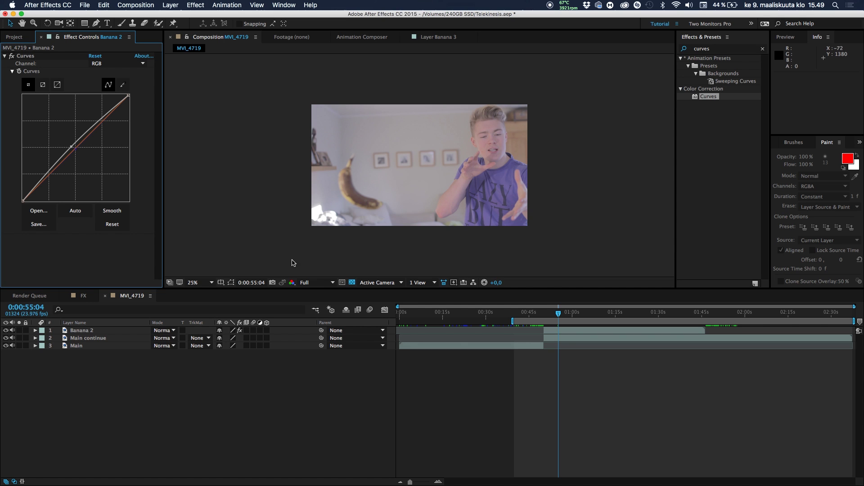
# Step: Enable Mask Path keyframing for Banana 2 at 0:00:55:04, show the mask outline, and shift the whole mask slightly right
pyautogui.click(103, 333)
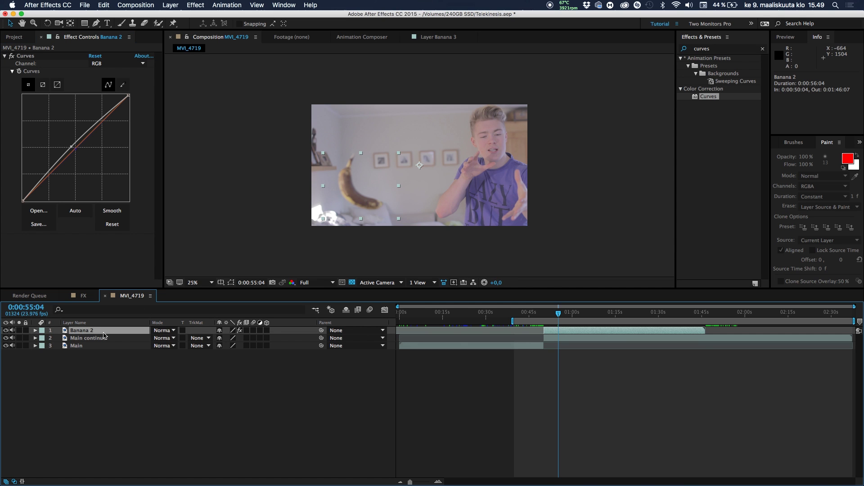
pyautogui.press('m')
pyautogui.click(66, 346)
pyautogui.press('.')
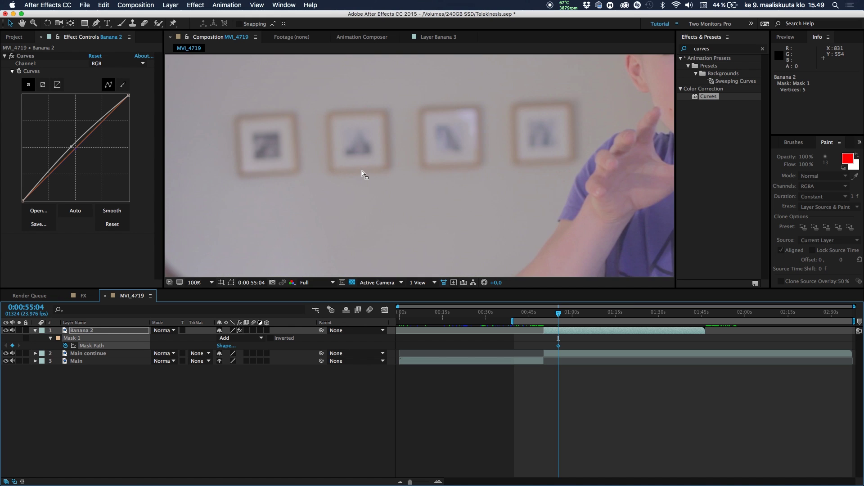
pyautogui.moveTo(362, 171); pyautogui.dragTo(450, 146)
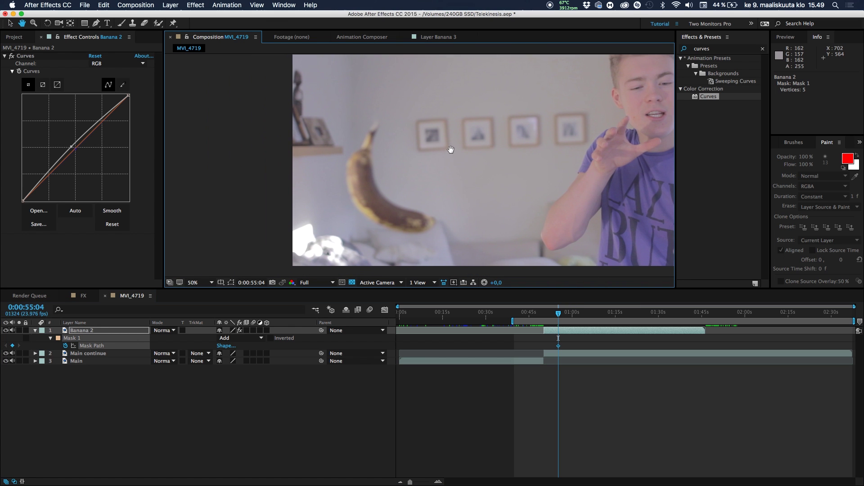
pyautogui.press('v')
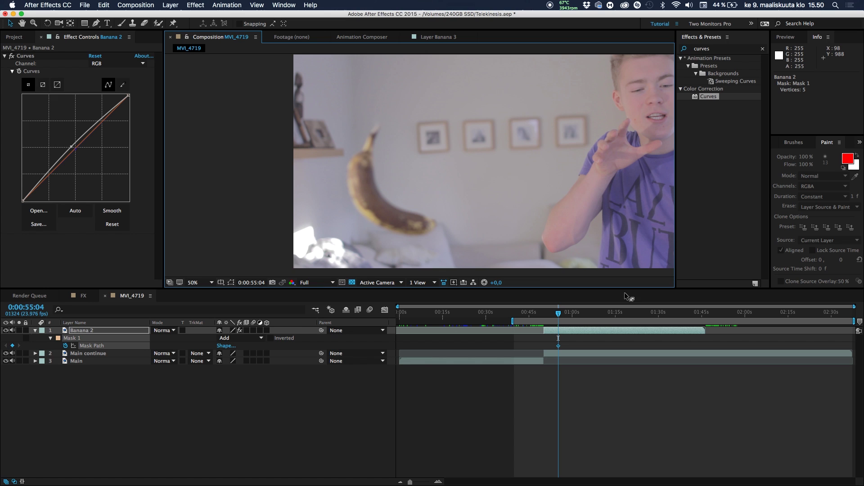
pyautogui.click(231, 282)
pyautogui.moveTo(315, 120); pyautogui.dragTo(319, 121)
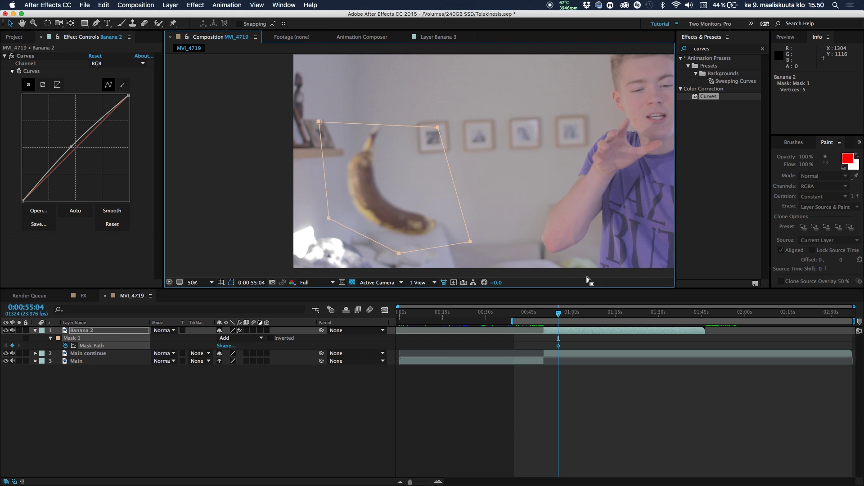
# Step: Reposition Banana 2's whole Mask 1 around the banana frame by frame, working backwards from 0:00:55:03 to 0:00:55:00
pyautogui.press('pageup')
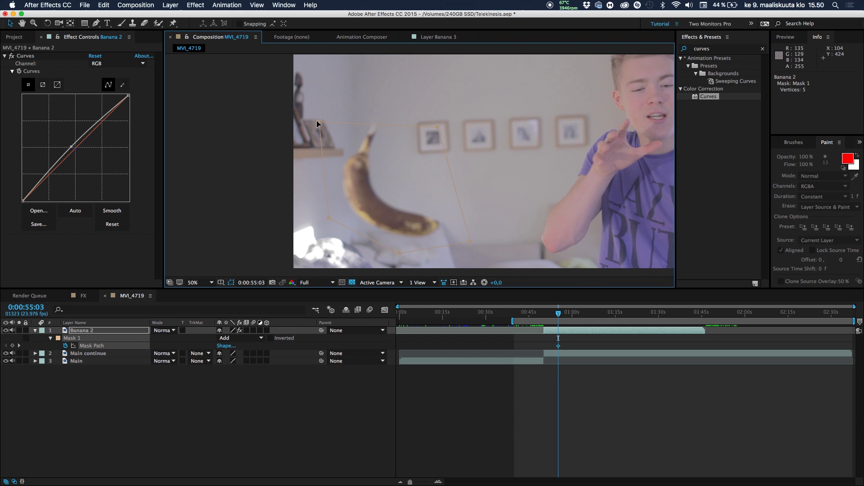
pyautogui.moveTo(317, 120); pyautogui.dragTo(310, 119)
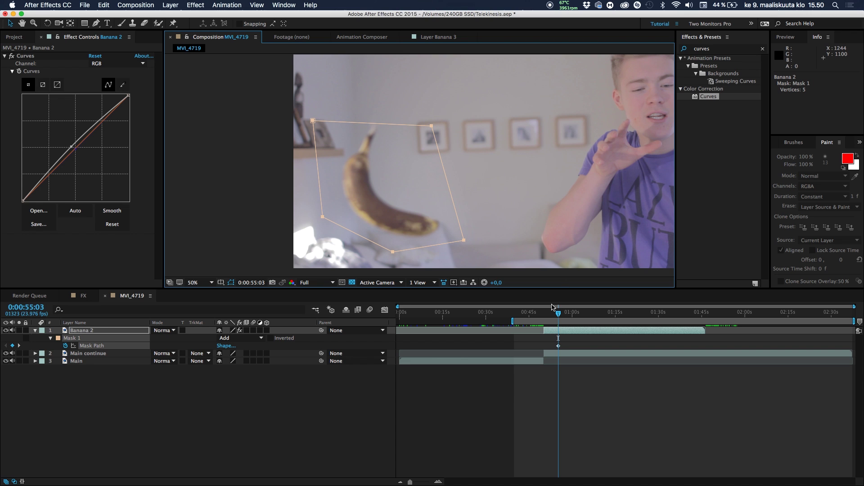
pyautogui.press('pageup')
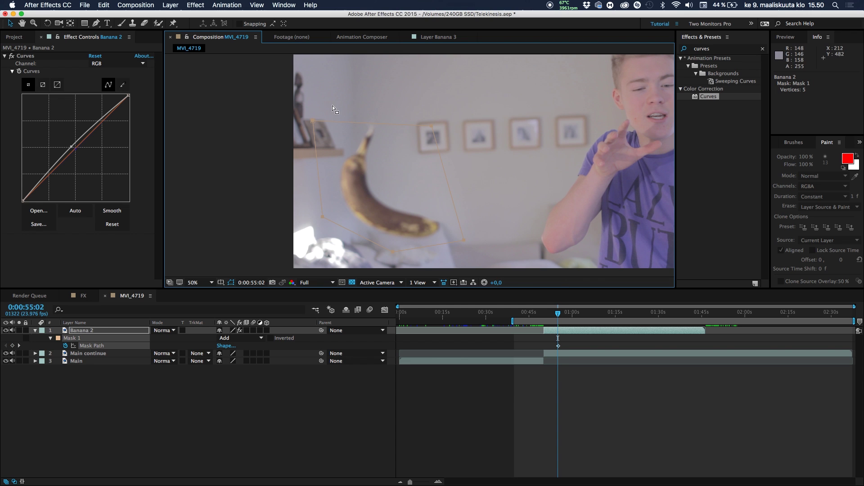
pyautogui.moveTo(313, 121)
pyautogui.mouseDown()
pyautogui.moveTo(310, 101)
pyautogui.moveTo(315, 128)
pyautogui.mouseUp()
pyautogui.press('pageup')
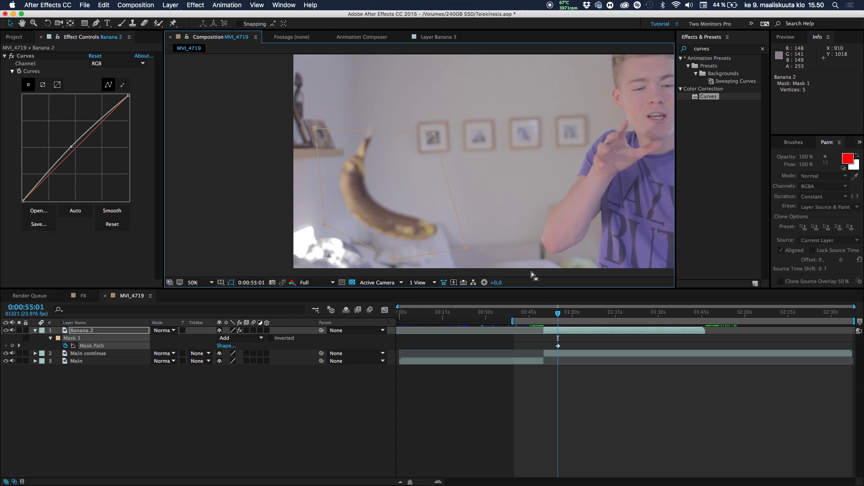
pyautogui.moveTo(316, 129); pyautogui.dragTo(315, 128)
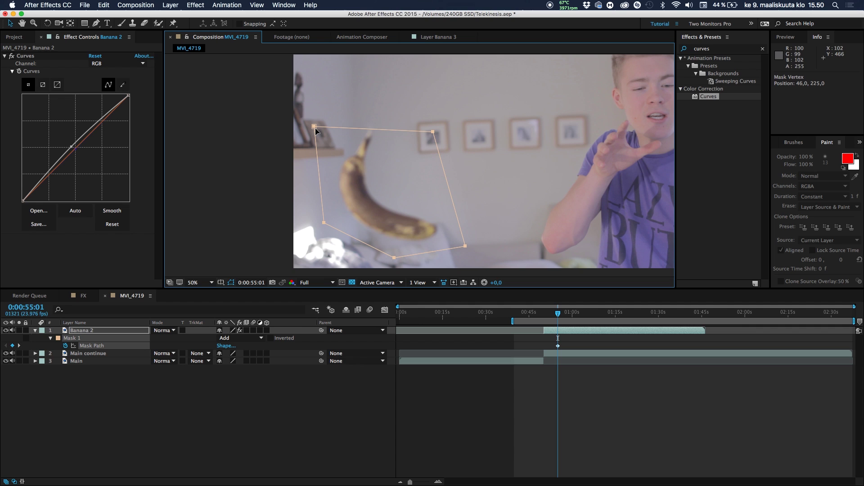
pyautogui.press('pageup')
pyautogui.moveTo(316, 127); pyautogui.dragTo(313, 126)
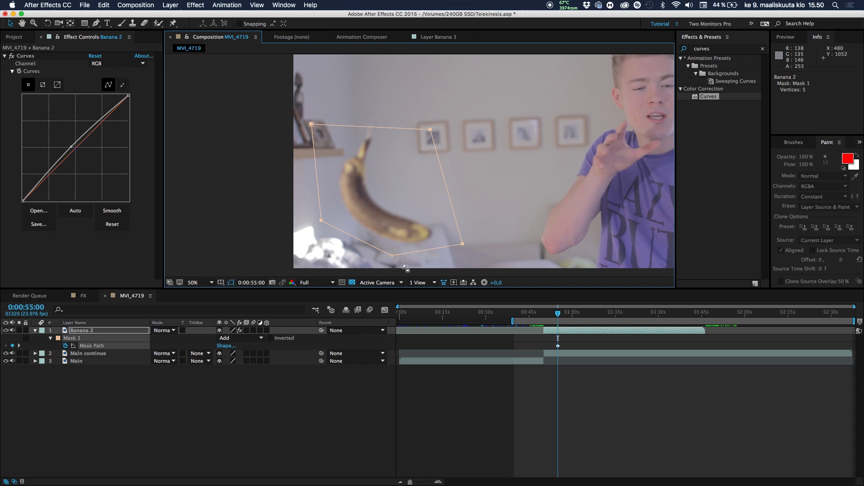
# Step: Adjust the position of Mask 1's lowest vertex below the banana at 0:00:55:00
pyautogui.moveTo(391, 256)
pyautogui.mouseDown()
pyautogui.moveTo(414, 293)
pyautogui.moveTo(381, 266)
pyautogui.moveTo(382, 253)
pyautogui.mouseUp()
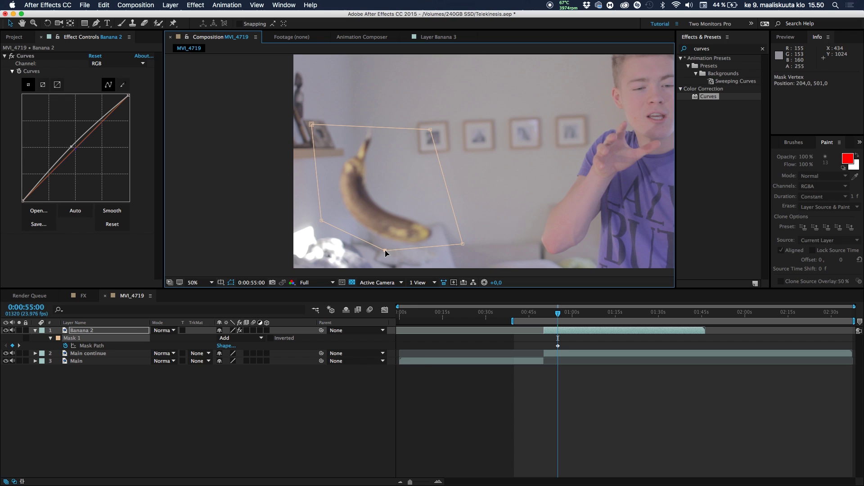
pyautogui.moveTo(385, 250); pyautogui.dragTo(400, 312)
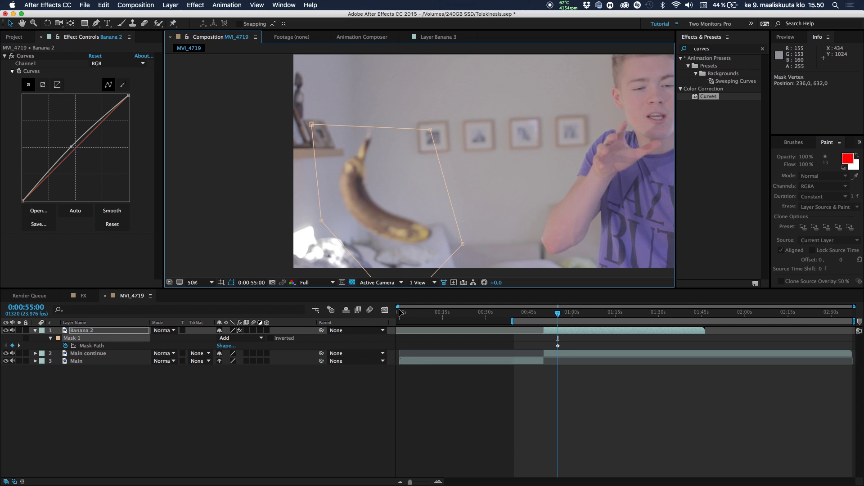
pyautogui.moveTo(400, 313); pyautogui.dragTo(396, 259)
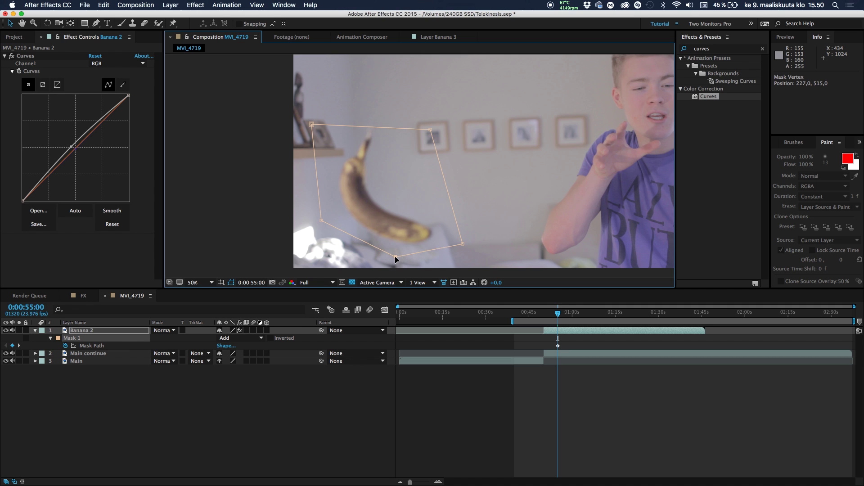
# Step: At 0:00:54:23, move Mask 1's lowest vertex far left onto the bright bedding and step back through the preceding frames
pyautogui.press('pageup')
pyautogui.moveTo(395, 260); pyautogui.dragTo(324, 261)
pyautogui.press('pageup')
pyautogui.press('pageup')
pyautogui.press('pageup')
pyautogui.press('pageup')
pyautogui.press('pageup')
pyautogui.press('pageup')
pyautogui.press('pageup')
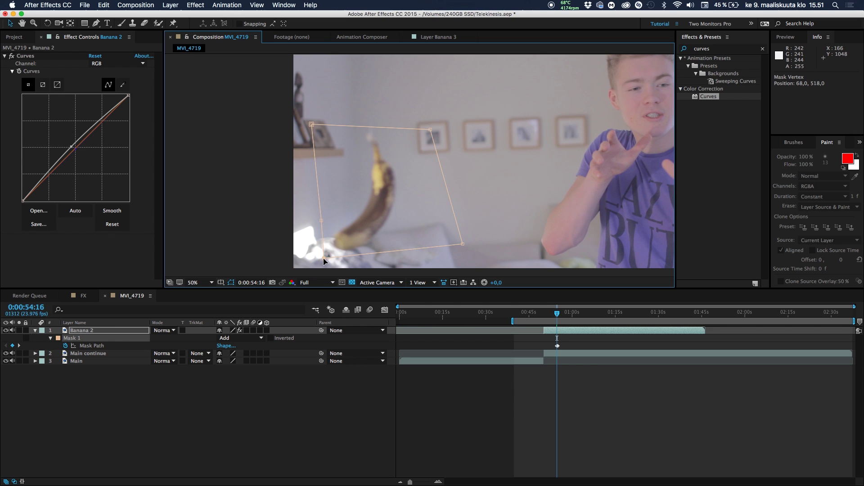
pyautogui.press('pageup')
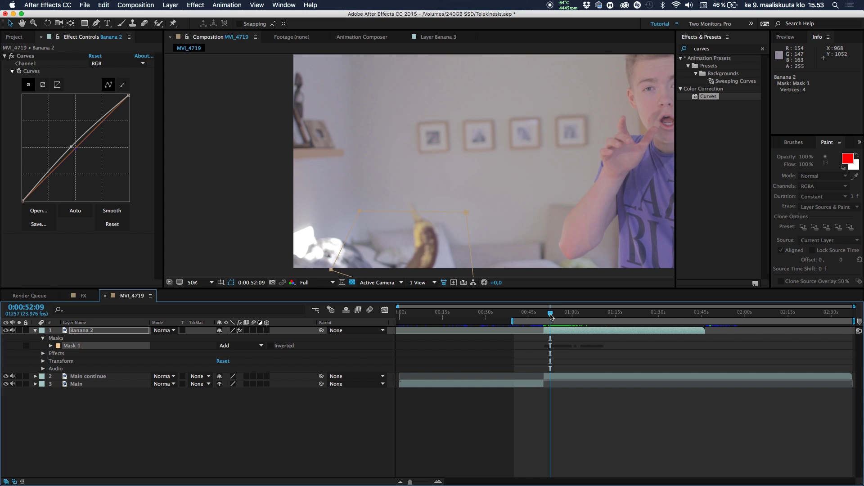
# Step: At 0:00:54:02, change Mask 1's outline color to pink with RGB values 228, 59, 173
pyautogui.moveTo(551, 316)
pyautogui.mouseDown()
pyautogui.moveTo(565, 316)
pyautogui.moveTo(555, 317)
pyautogui.mouseUp()
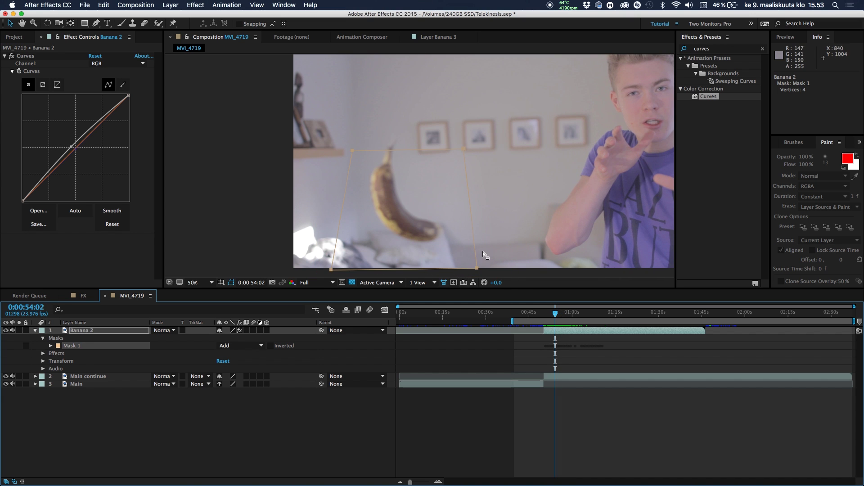
pyautogui.click(58, 345)
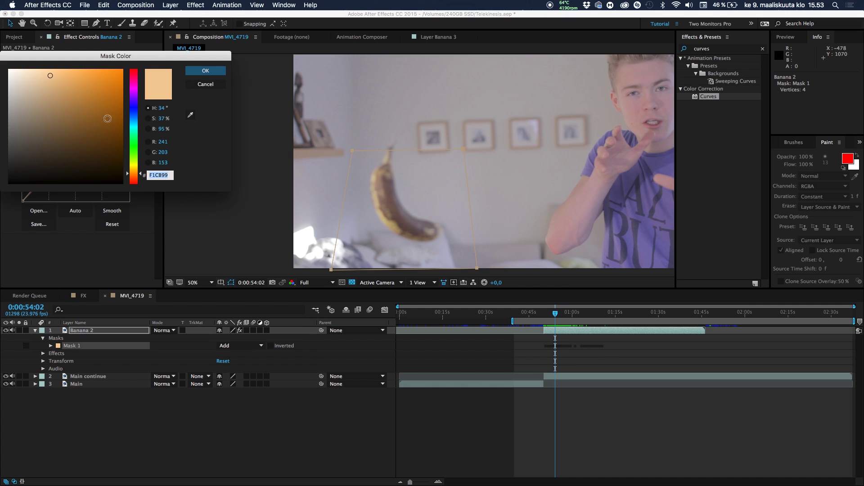
pyautogui.moveTo(131, 88); pyautogui.dragTo(134, 84)
pyautogui.click(94, 82)
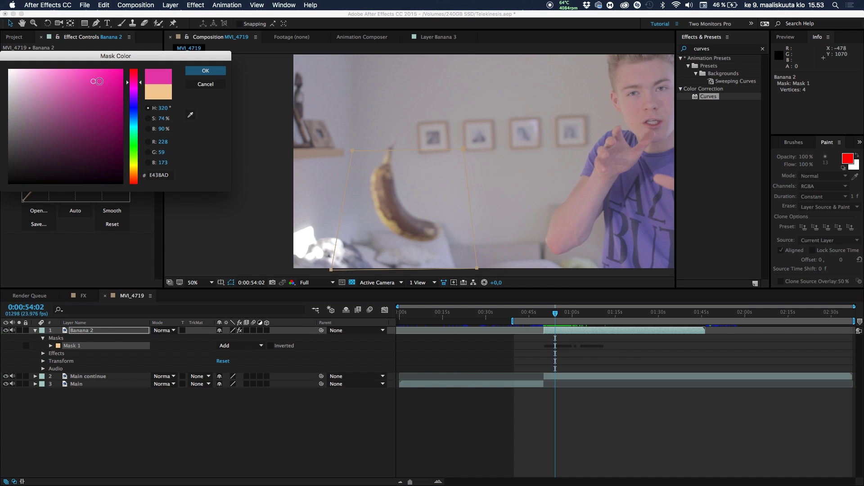
pyautogui.click(205, 71)
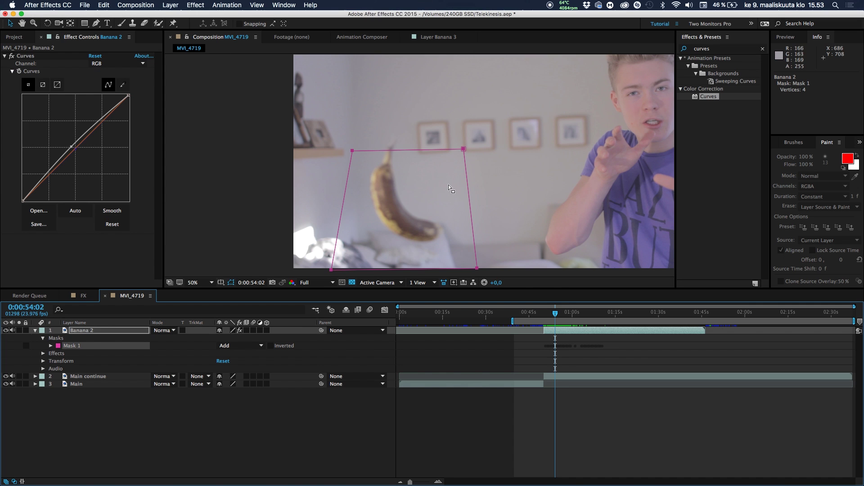
# Step: Review the masked banana's motion between 0:00:55:01 and 0:00:57:13, also with the mask outline hidden
pyautogui.click(558, 314)
pyautogui.moveTo(558, 316)
pyautogui.mouseDown()
pyautogui.moveTo(571, 310)
pyautogui.moveTo(547, 311)
pyautogui.moveTo(564, 315)
pyautogui.mouseUp()
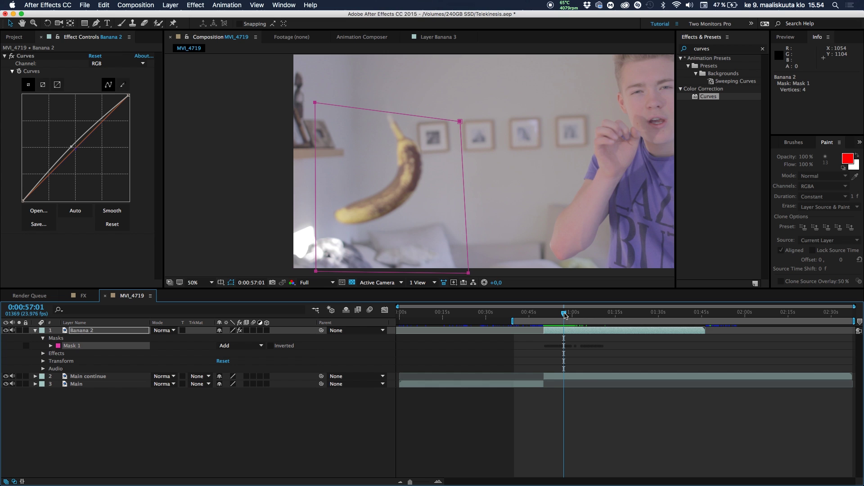
pyautogui.click(271, 442)
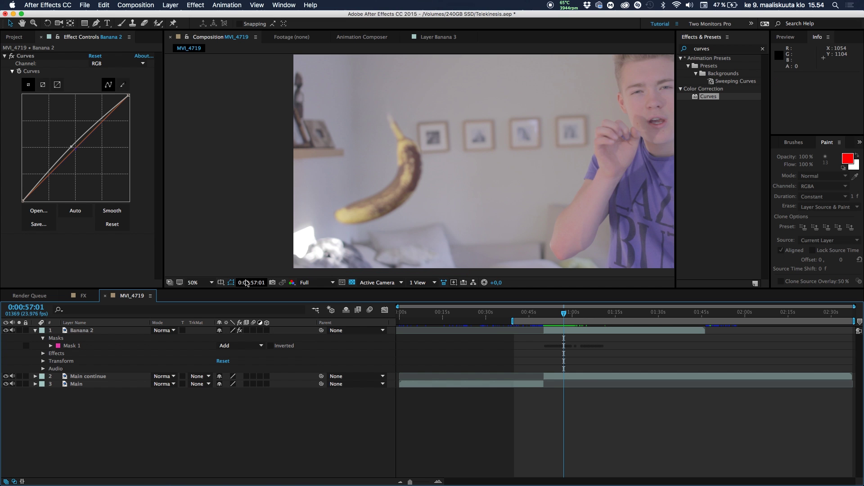
pyautogui.moveTo(564, 313)
pyautogui.mouseDown()
pyautogui.moveTo(550, 319)
pyautogui.moveTo(559, 323)
pyautogui.mouseUp()
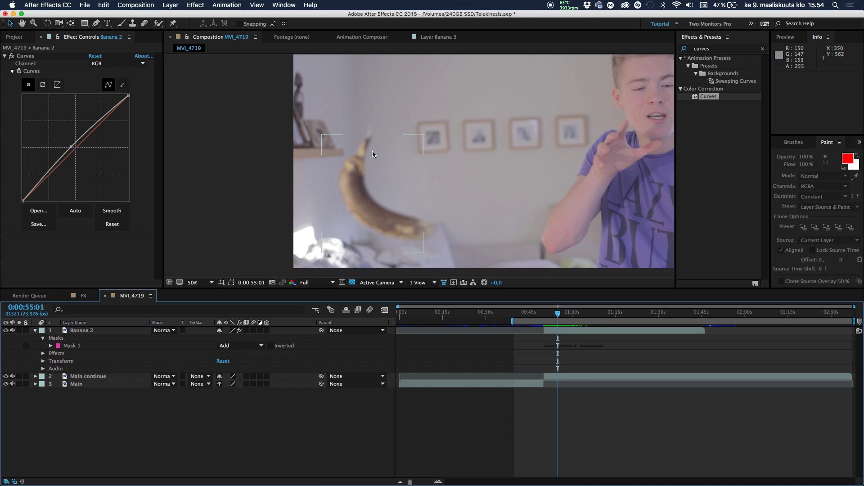
pyautogui.moveTo(561, 317); pyautogui.dragTo(567, 321)
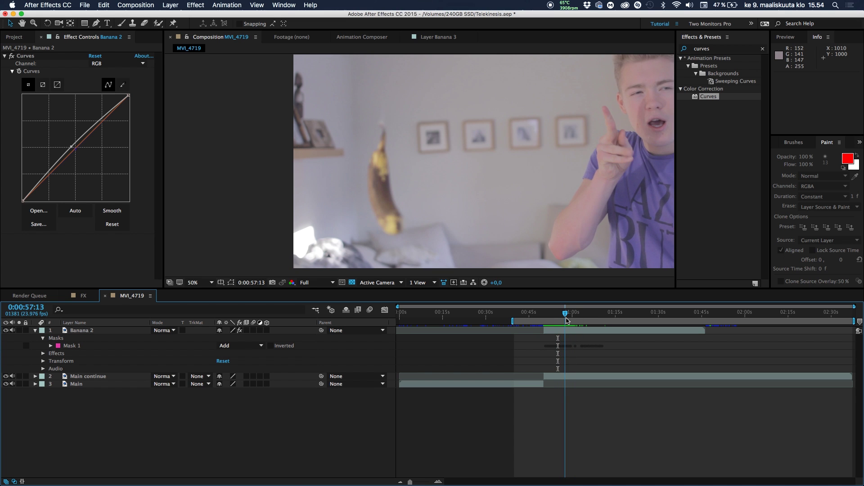
pyautogui.moveTo(567, 321)
pyautogui.mouseDown()
pyautogui.moveTo(588, 316)
pyautogui.moveTo(566, 319)
pyautogui.mouseUp()
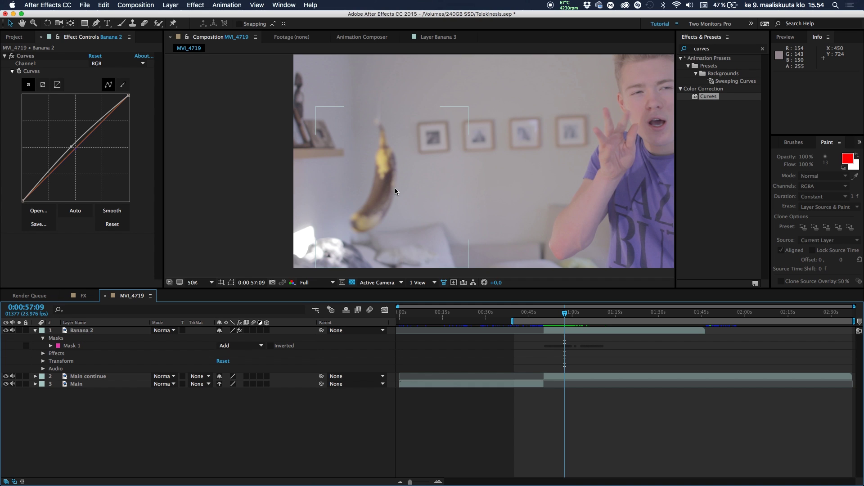
# Step: Duplicate the Banana 2 layer and rename the copy "distort"
pyautogui.click(36, 331)
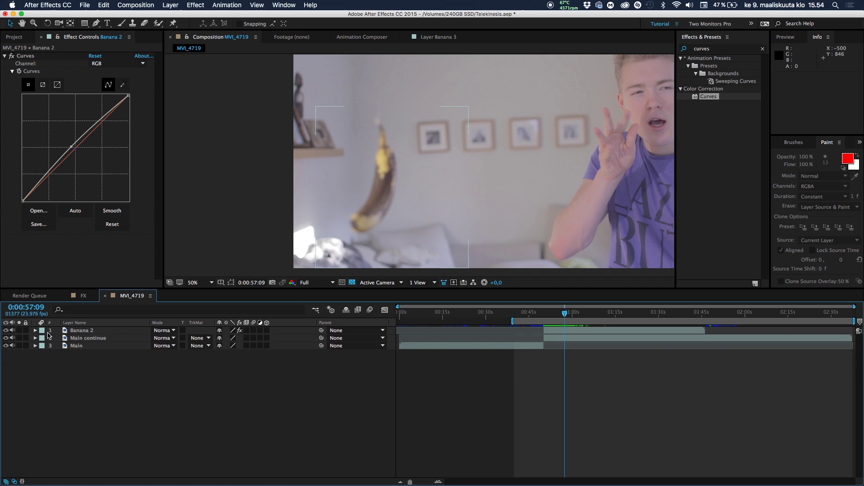
pyautogui.click(72, 338)
pyautogui.click(88, 332)
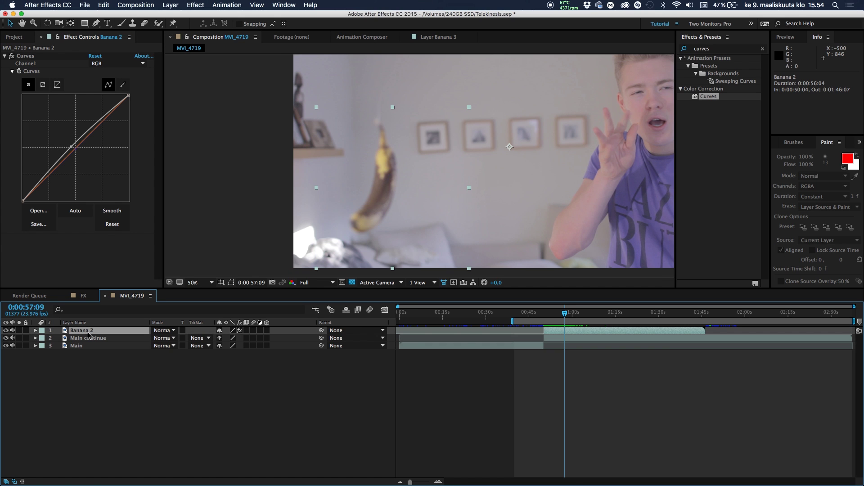
pyautogui.press('super+d')
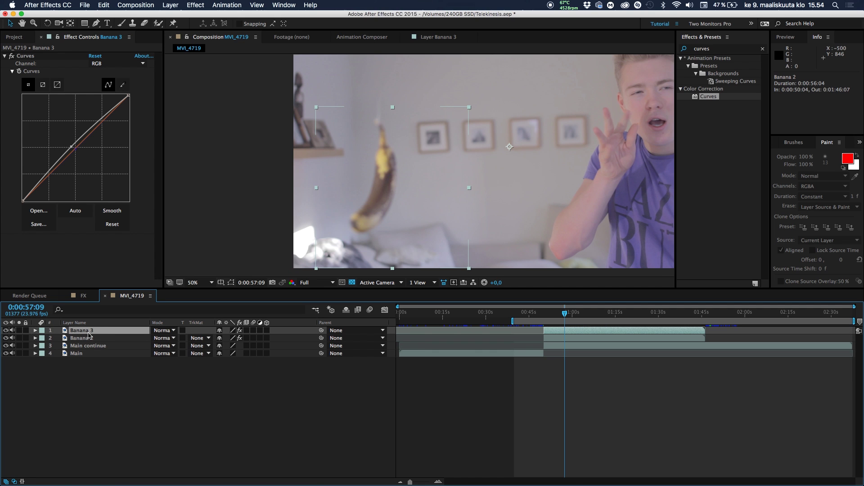
pyautogui.press('Return')
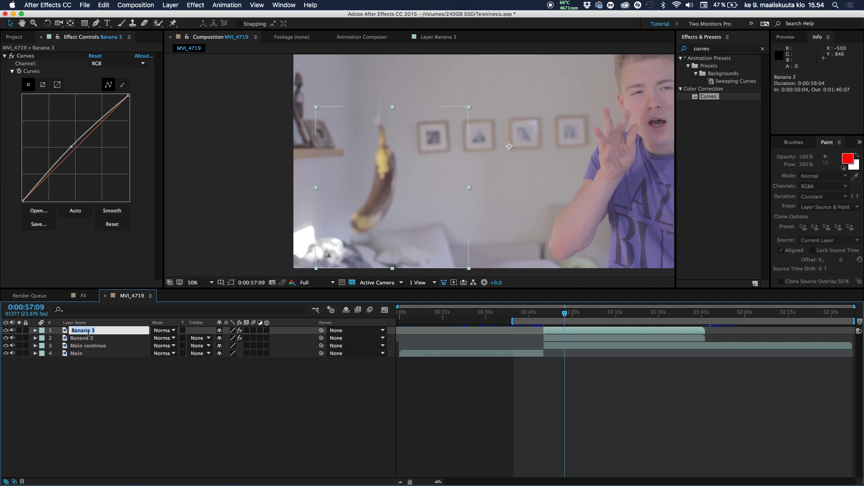
pyautogui.write('distort')
pyautogui.press('Return')
# Step: Apply the Stylize Mosaic effect to the distort layer with 70 horizontal and 70 vertical blocks
pyautogui.click(725, 49)
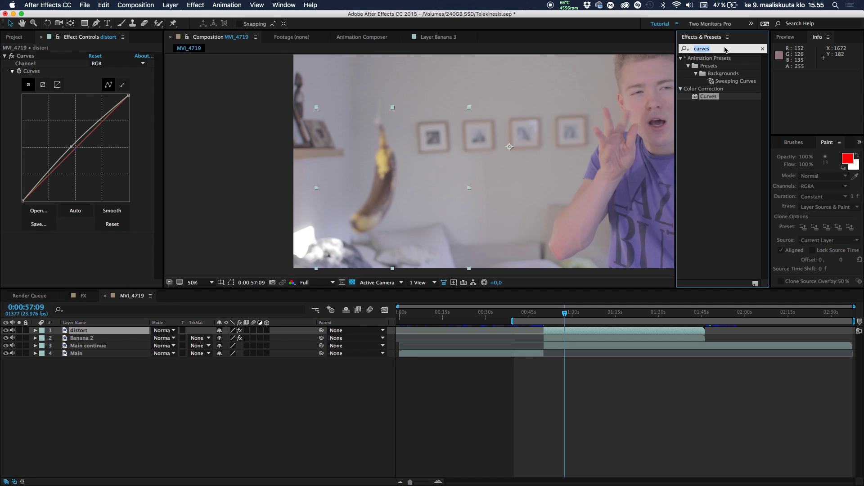
pyautogui.write('mosaic')
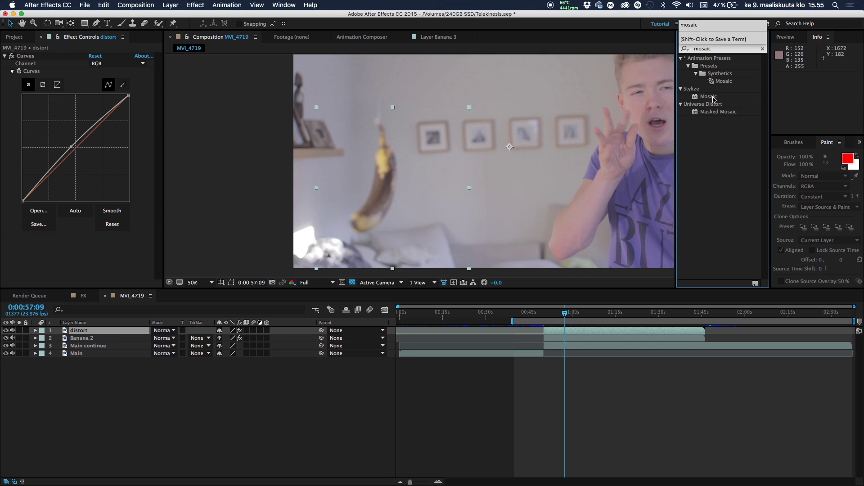
pyautogui.moveTo(713, 97); pyautogui.dragTo(102, 333)
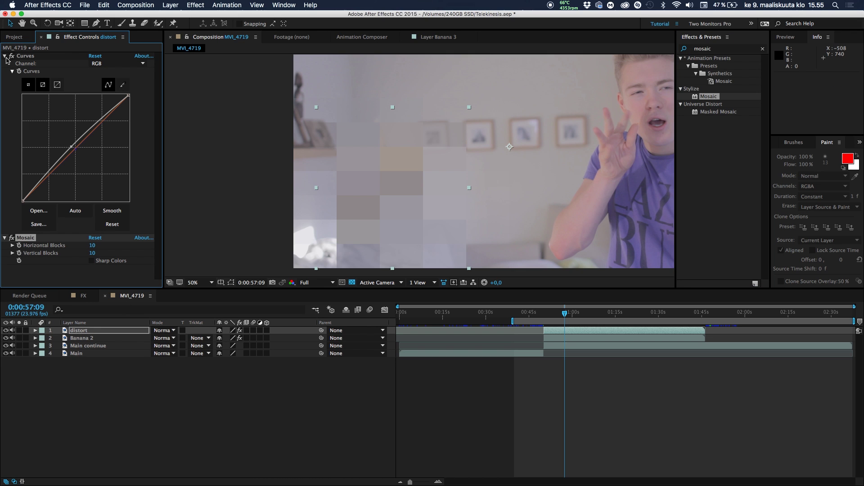
pyautogui.click(5, 56)
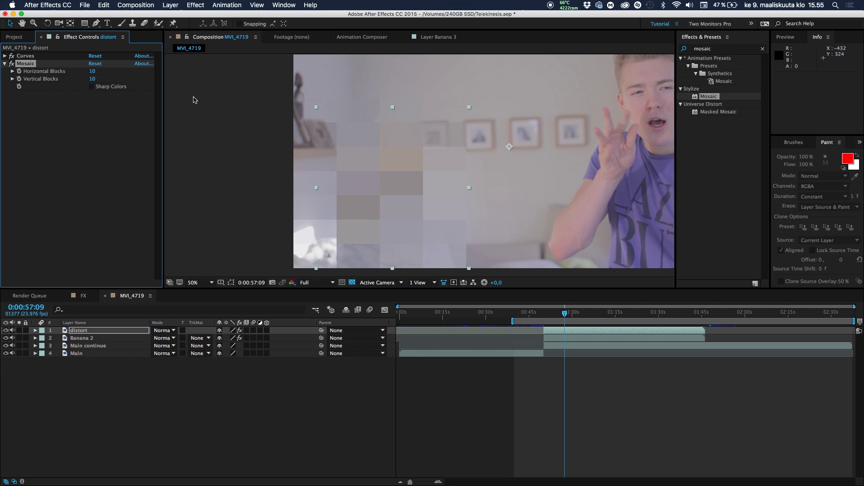
pyautogui.click(94, 72)
pyautogui.write('70')
pyautogui.press('Tab')
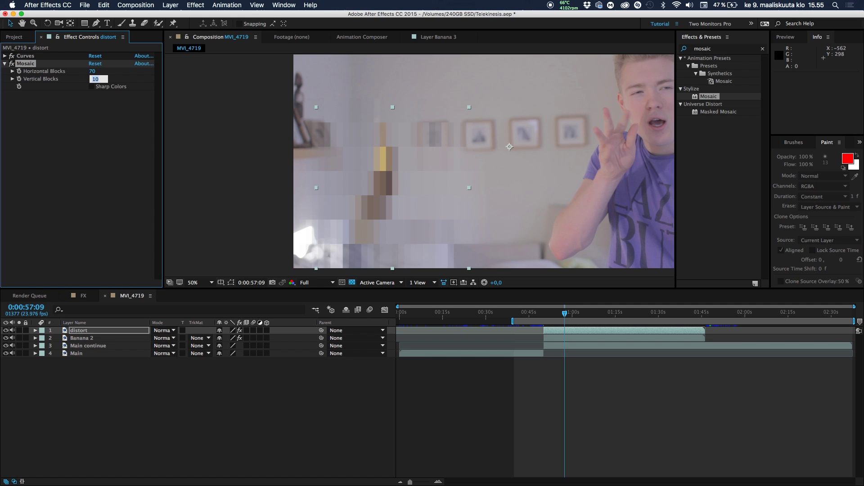
pyautogui.press('Return')
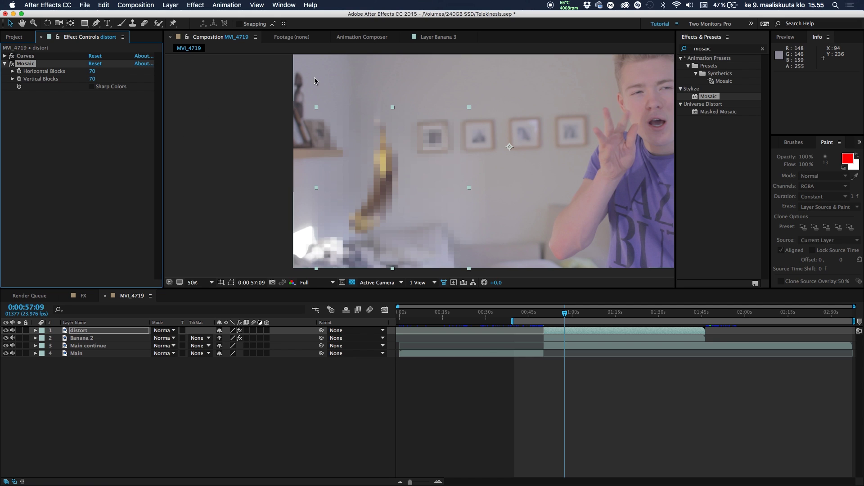
# Step: Add Turbulent Displace after Mosaic on the distort layer and set its Complexity to 5.5
pyautogui.click(717, 50)
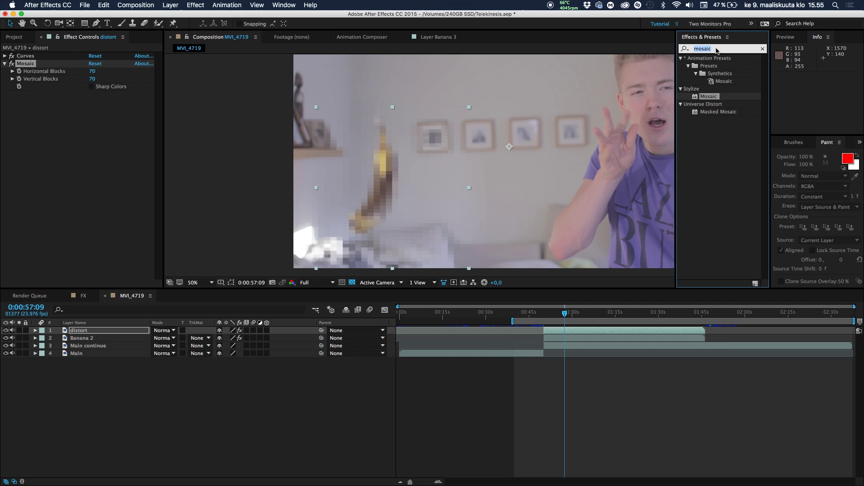
pyautogui.write('tur')
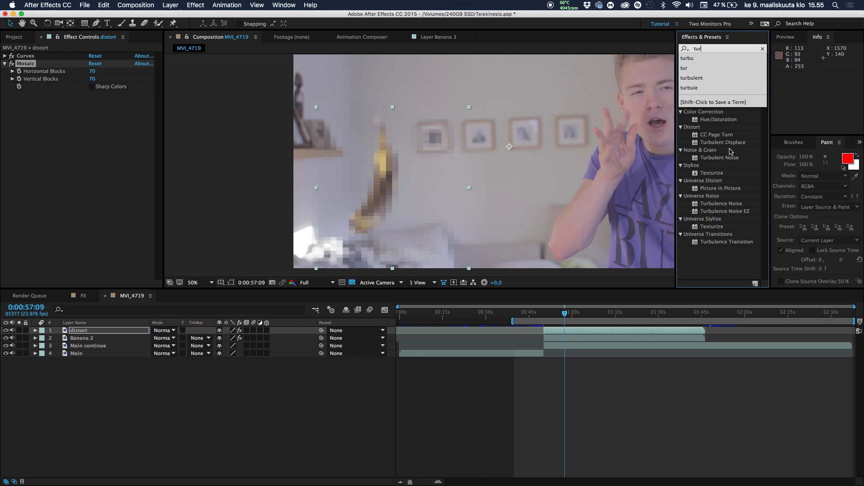
pyautogui.moveTo(726, 145); pyautogui.dragTo(139, 131)
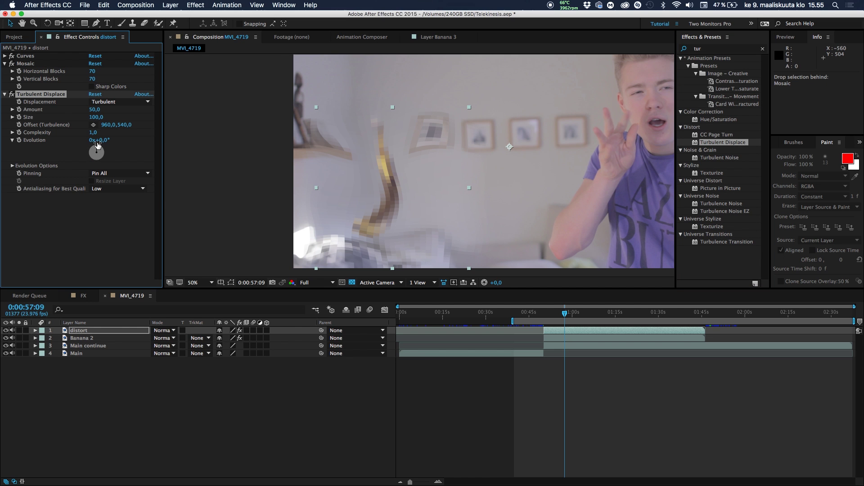
pyautogui.moveTo(96, 137); pyautogui.dragTo(116, 136)
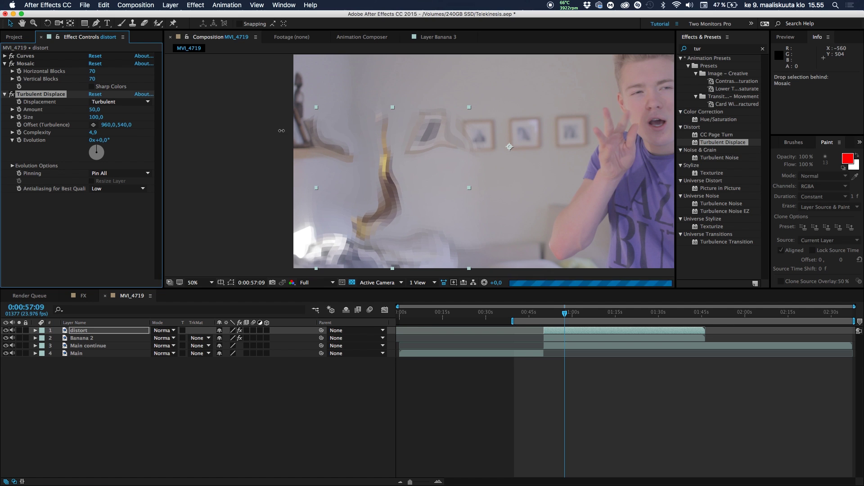
pyautogui.moveTo(295, 131)
pyautogui.mouseDown()
pyautogui.moveTo(315, 138)
pyautogui.moveTo(304, 144)
pyautogui.mouseUp()
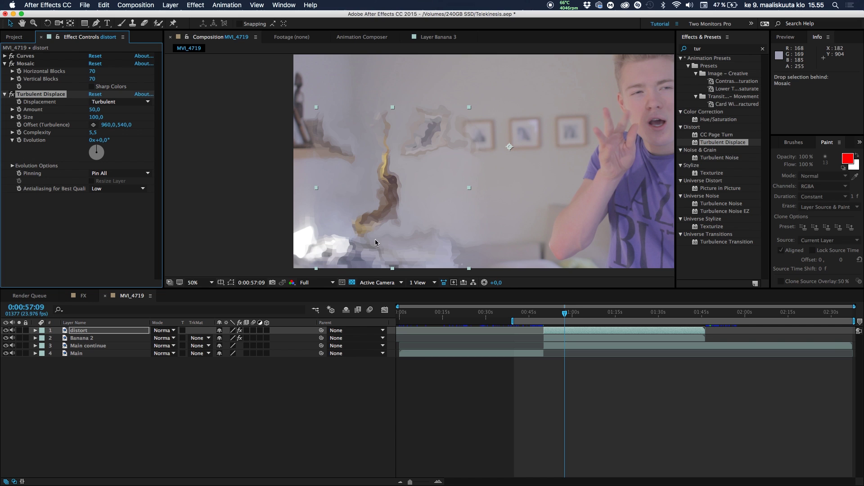
# Step: Keyframe the distort layer's Turbulent Displace Evolution from 0° at 0:00:50:04 to 180° at 0:01:11:11
pyautogui.click(548, 318)
pyautogui.click(19, 140)
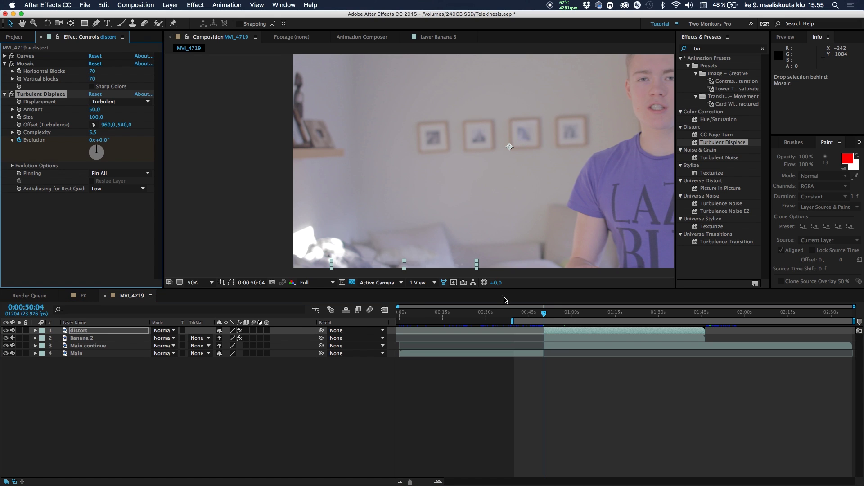
pyautogui.moveTo(545, 318); pyautogui.dragTo(605, 319)
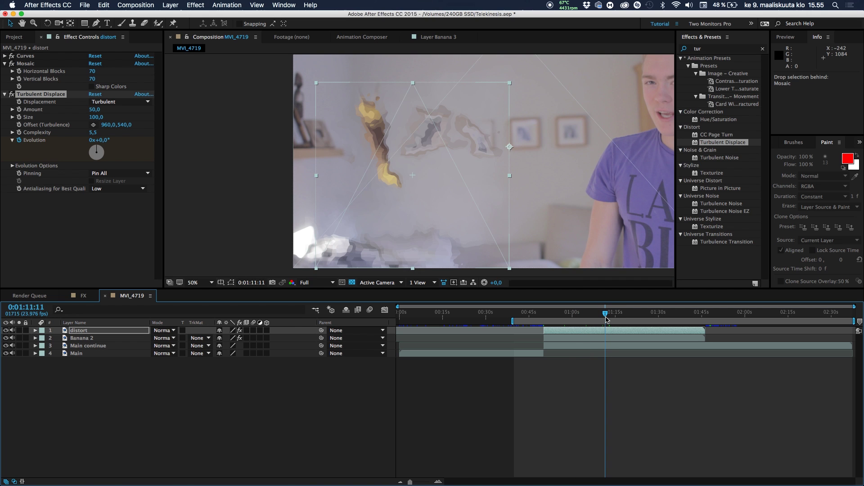
pyautogui.click(104, 139)
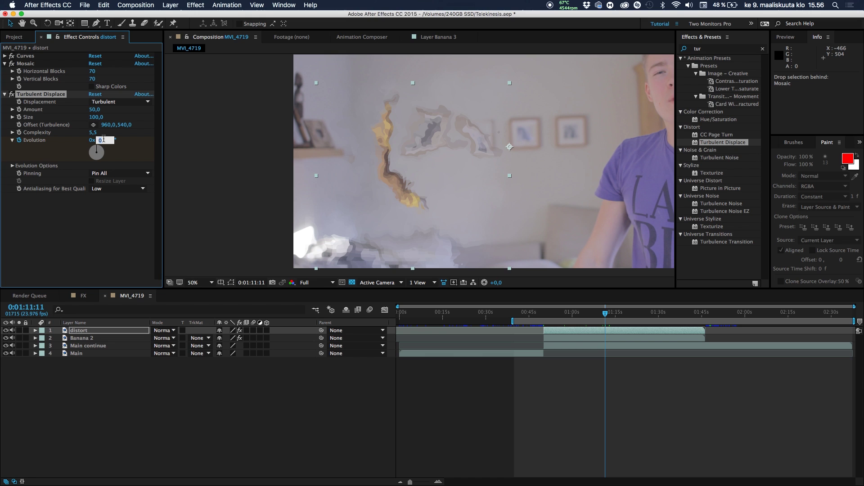
pyautogui.press('Return')
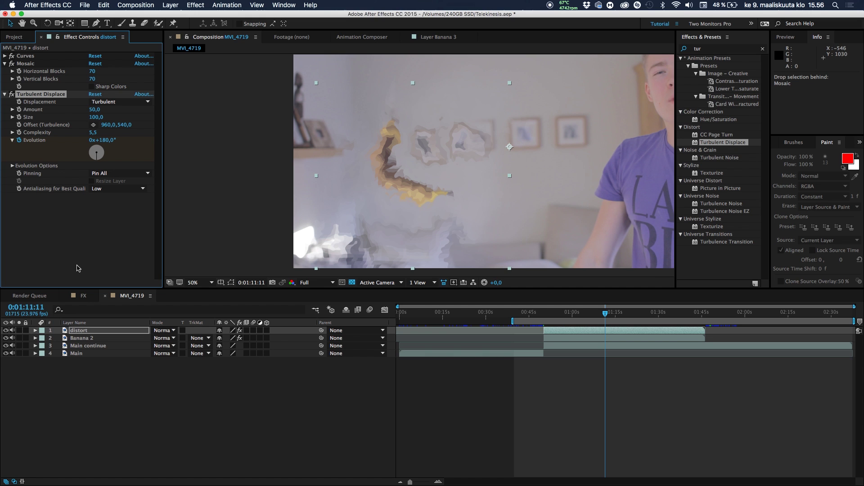
# Step: Add Fast Blur after Turbulent Displace on the distort layer, with Blurriness 10 and Repeat Edge Pixels enabled
pyautogui.click(725, 50)
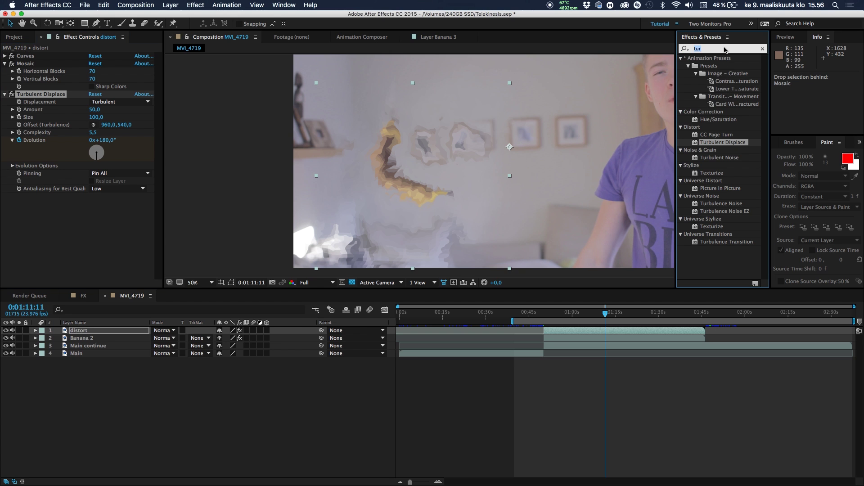
pyautogui.write('fast')
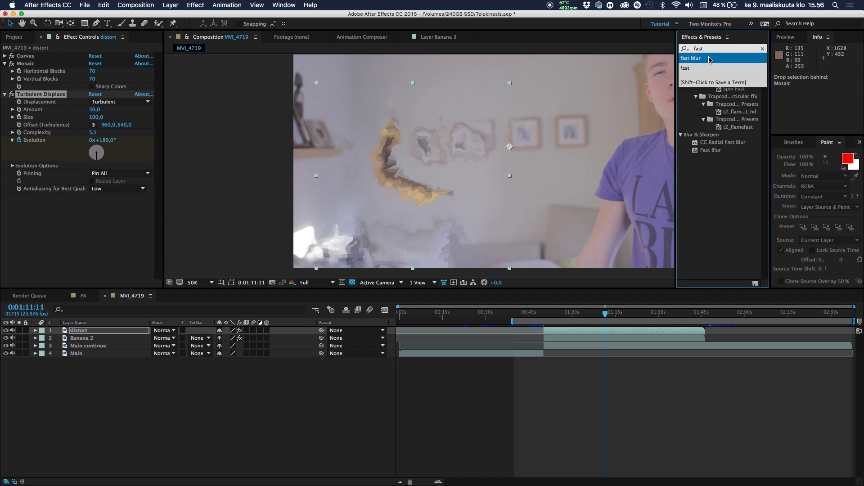
pyautogui.click(711, 60)
pyautogui.moveTo(710, 74); pyautogui.dragTo(116, 231)
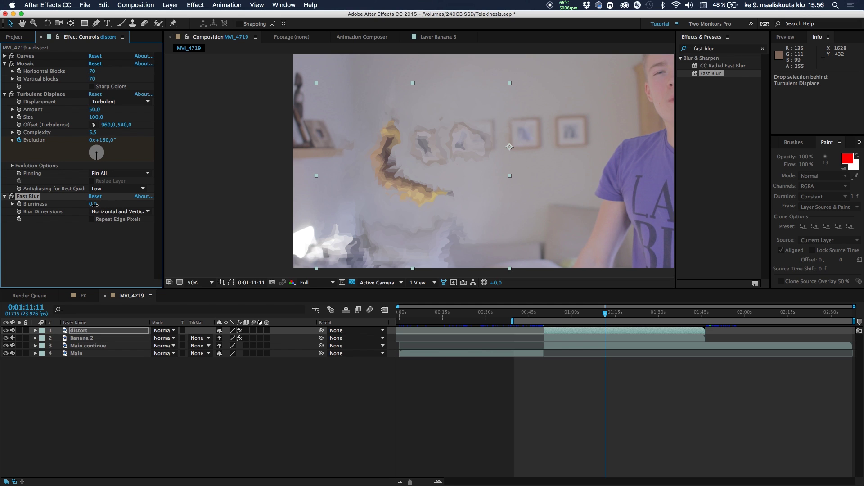
pyautogui.moveTo(100, 205); pyautogui.dragTo(101, 205)
pyautogui.click(91, 220)
pyautogui.click(92, 221)
# Step: Reduce the distort layer's opacity to 22%
pyautogui.press('t')
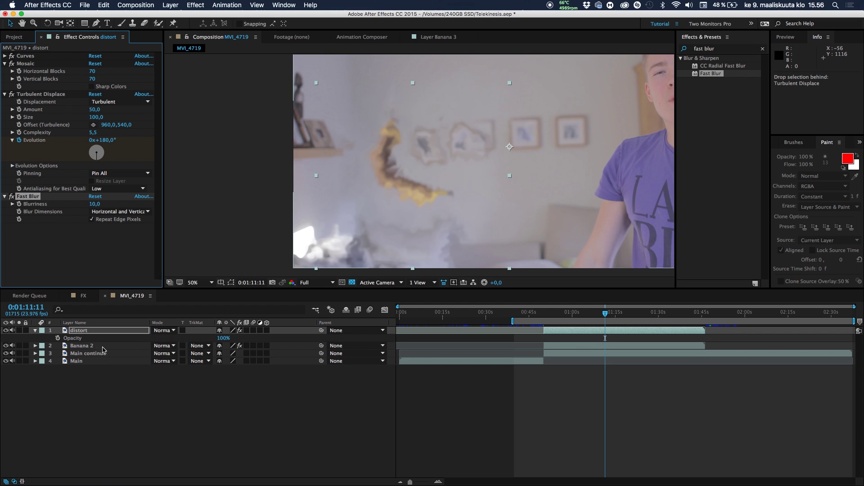
pyautogui.click(225, 338)
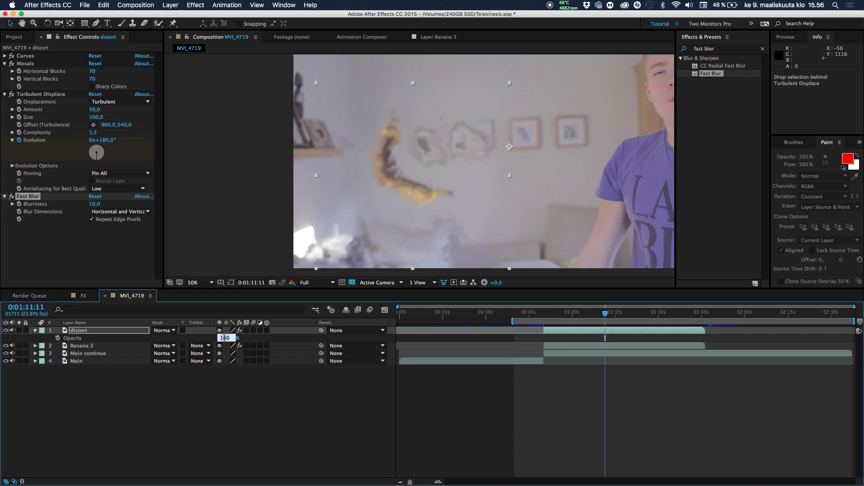
pyautogui.write('15')
pyautogui.press('Return')
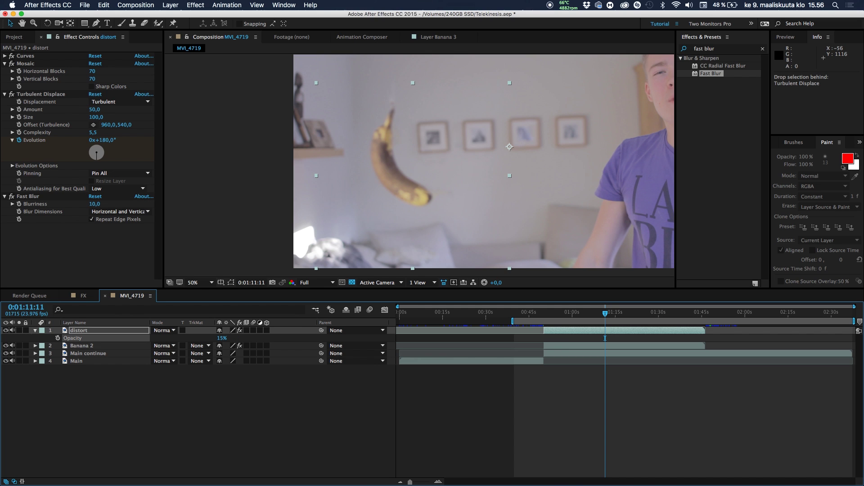
pyautogui.moveTo(219, 338); pyautogui.dragTo(225, 338)
# Step: Scrub and play the composition between about 0:01:06 and 0:01:11 to examine the distortion around the floating banana
pyautogui.click(584, 314)
pyautogui.moveTo(584, 313); pyautogui.dragTo(597, 314)
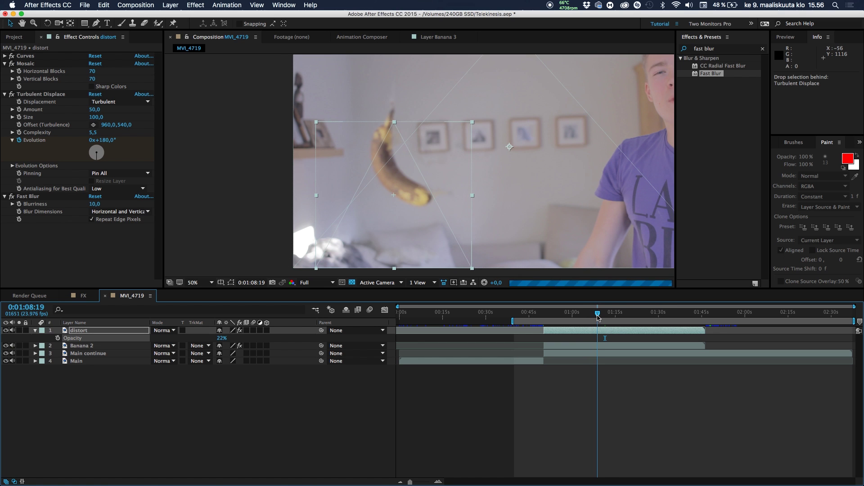
pyautogui.click(329, 401)
pyautogui.click(605, 314)
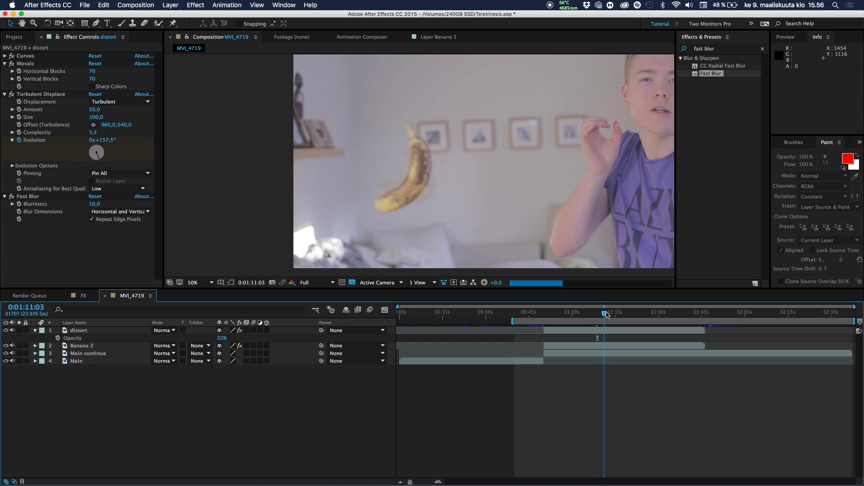
pyautogui.moveTo(606, 315); pyautogui.dragTo(594, 316)
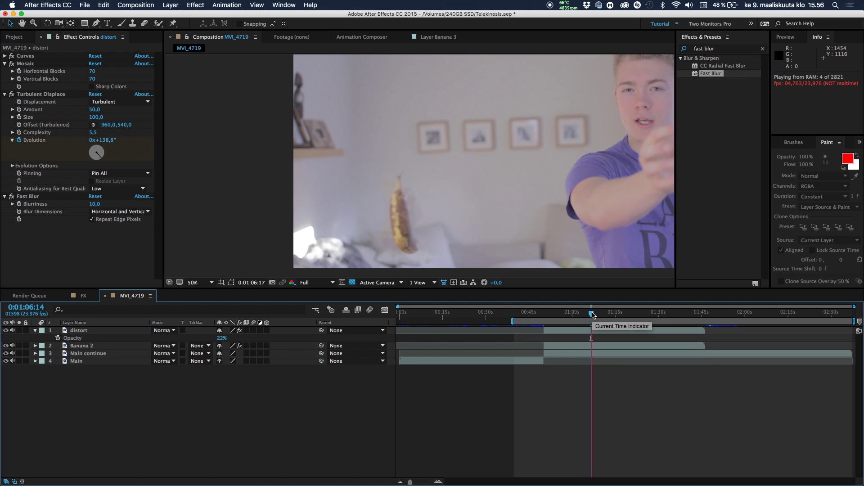
pyautogui.click(593, 315)
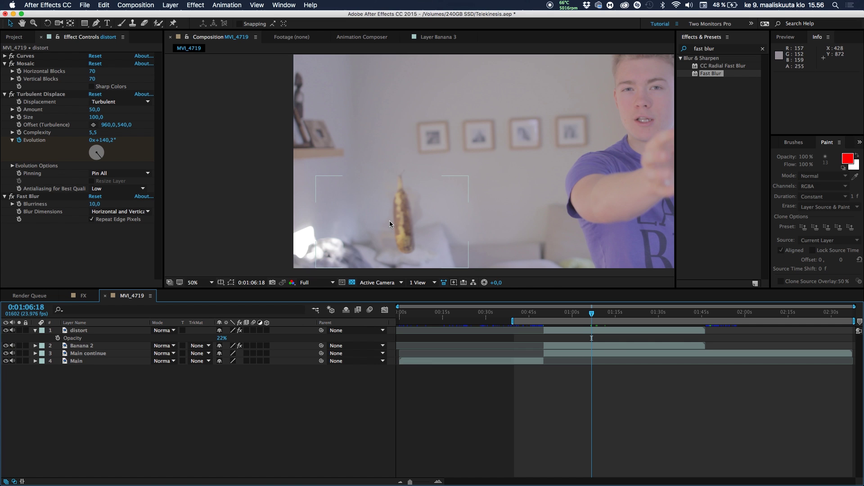
pyautogui.press('space')
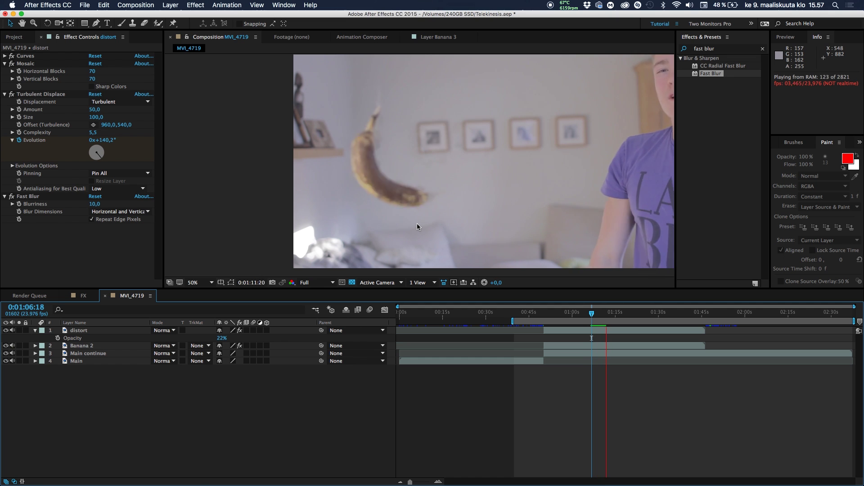
pyautogui.click(593, 315)
pyautogui.press('space')
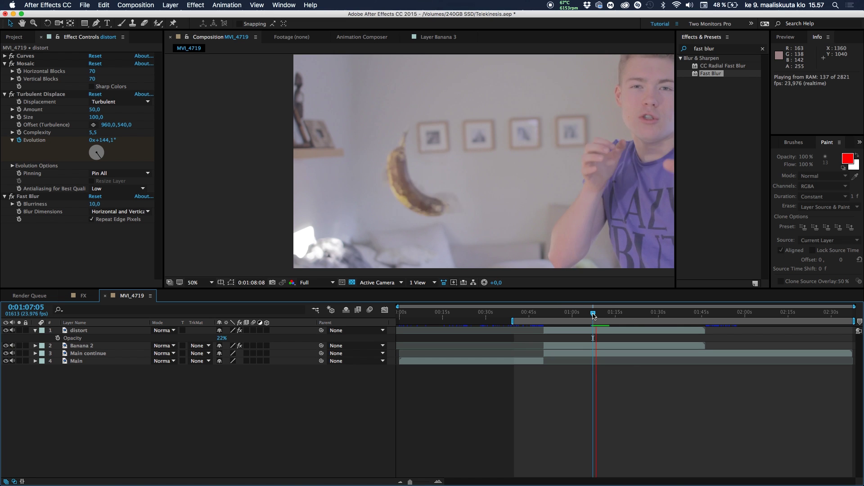
pyautogui.press('space')
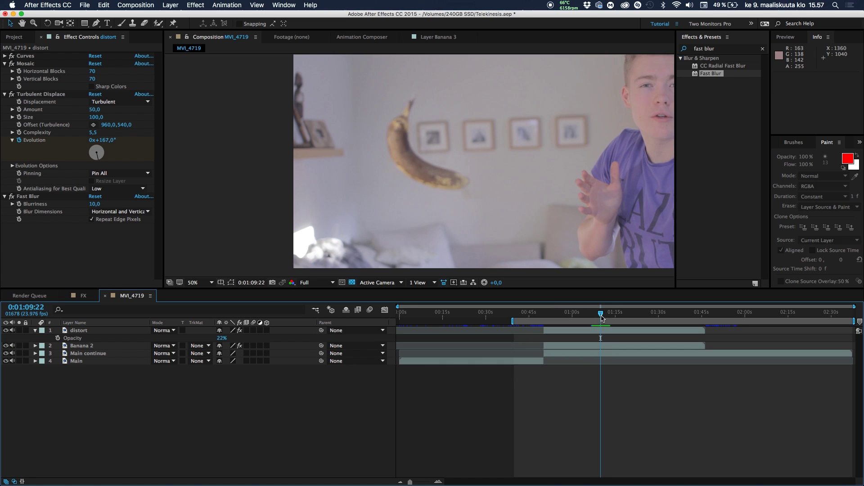
pyautogui.press('space')
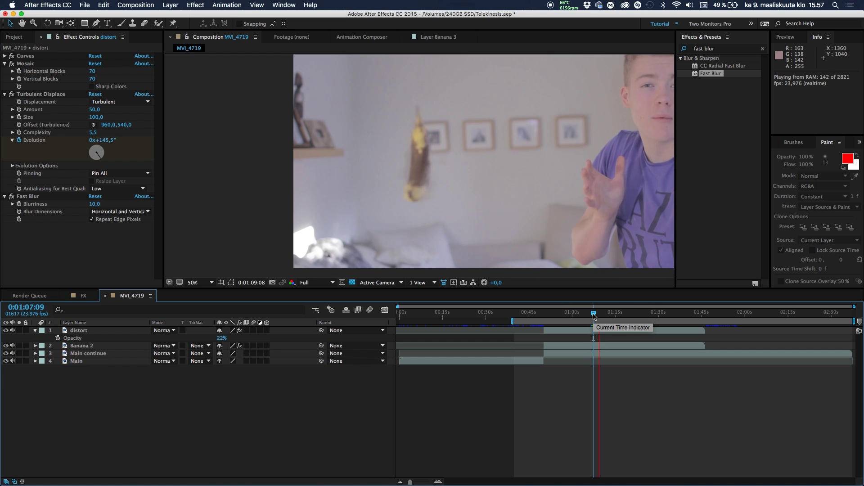
pyautogui.press('space')
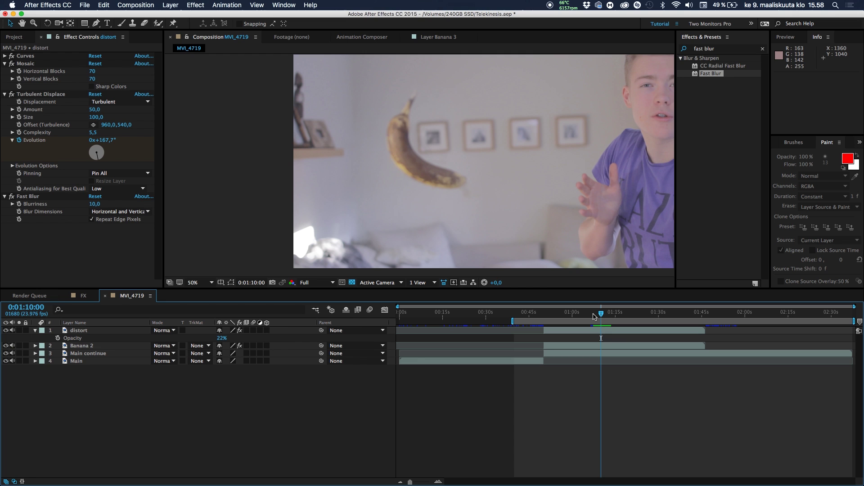
pyautogui.moveTo(597, 313); pyautogui.dragTo(596, 314)
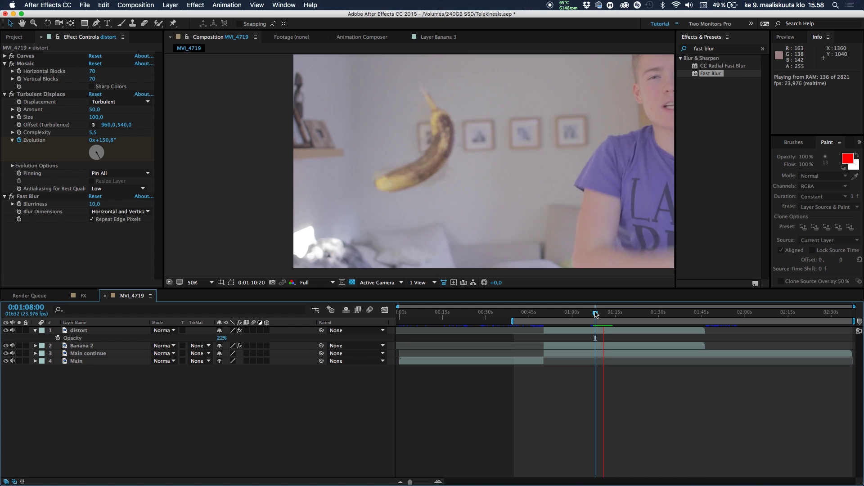
pyautogui.moveTo(596, 313)
pyautogui.mouseDown()
pyautogui.moveTo(585, 321)
pyautogui.moveTo(599, 317)
pyautogui.mouseUp()
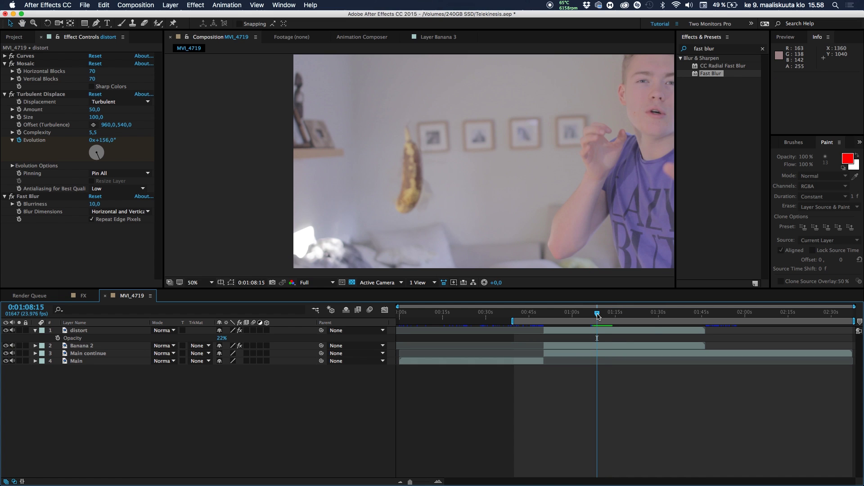